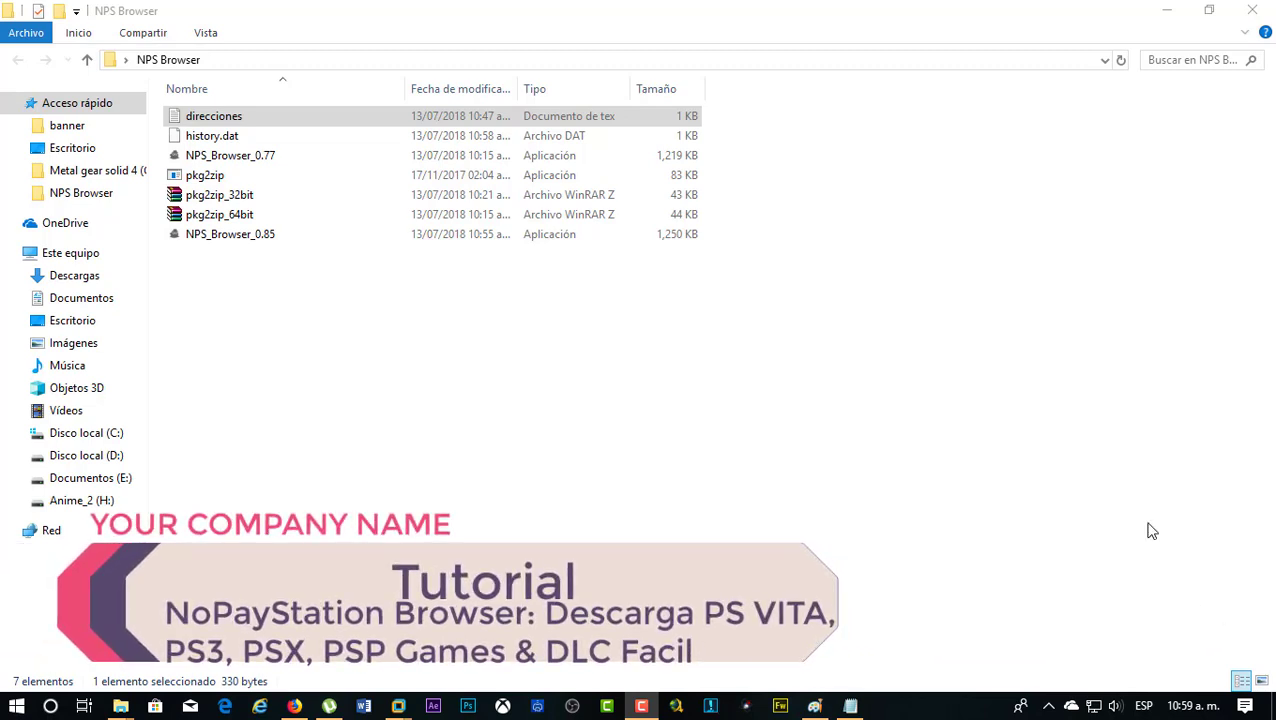
click(252, 198)
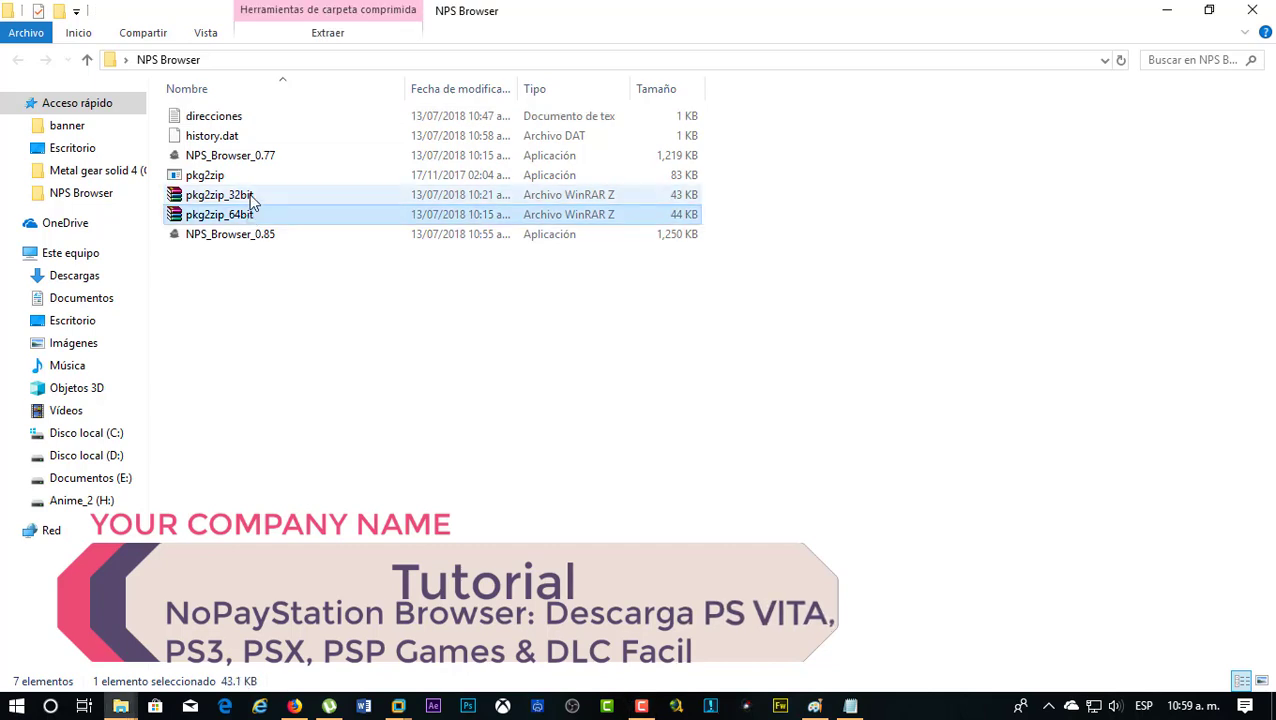
click(246, 218)
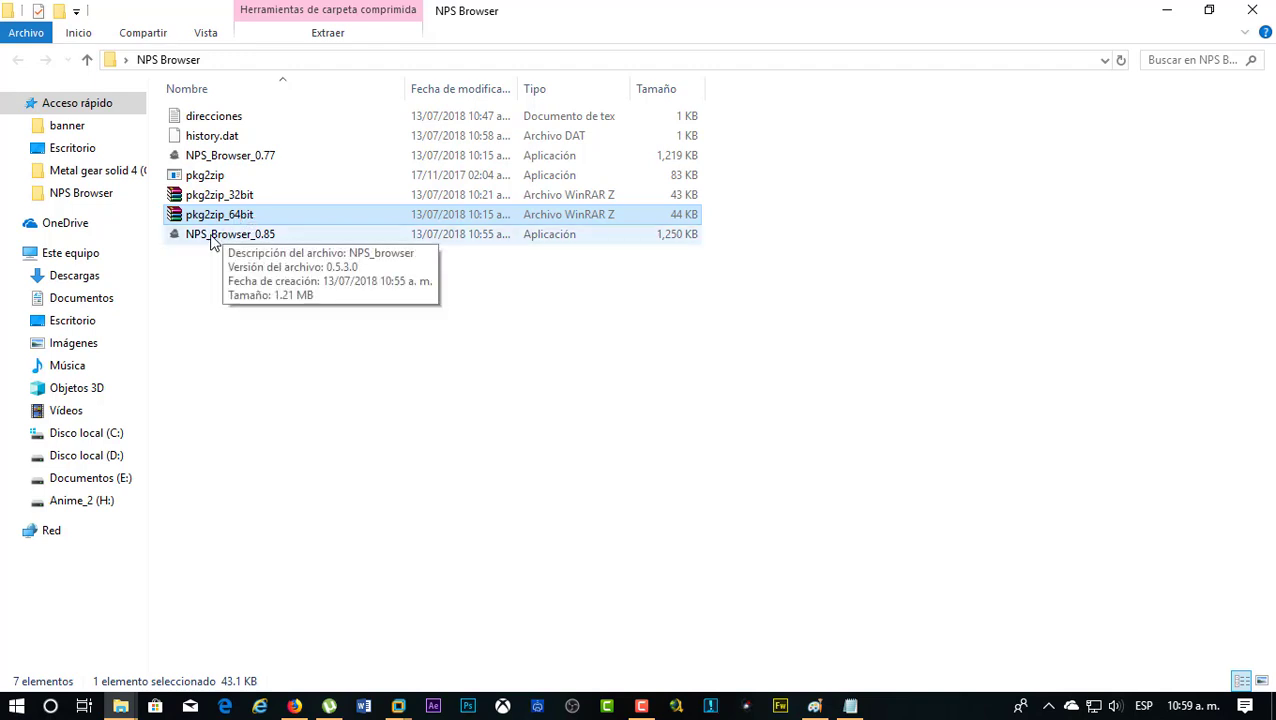
click(212, 238)
click(208, 177)
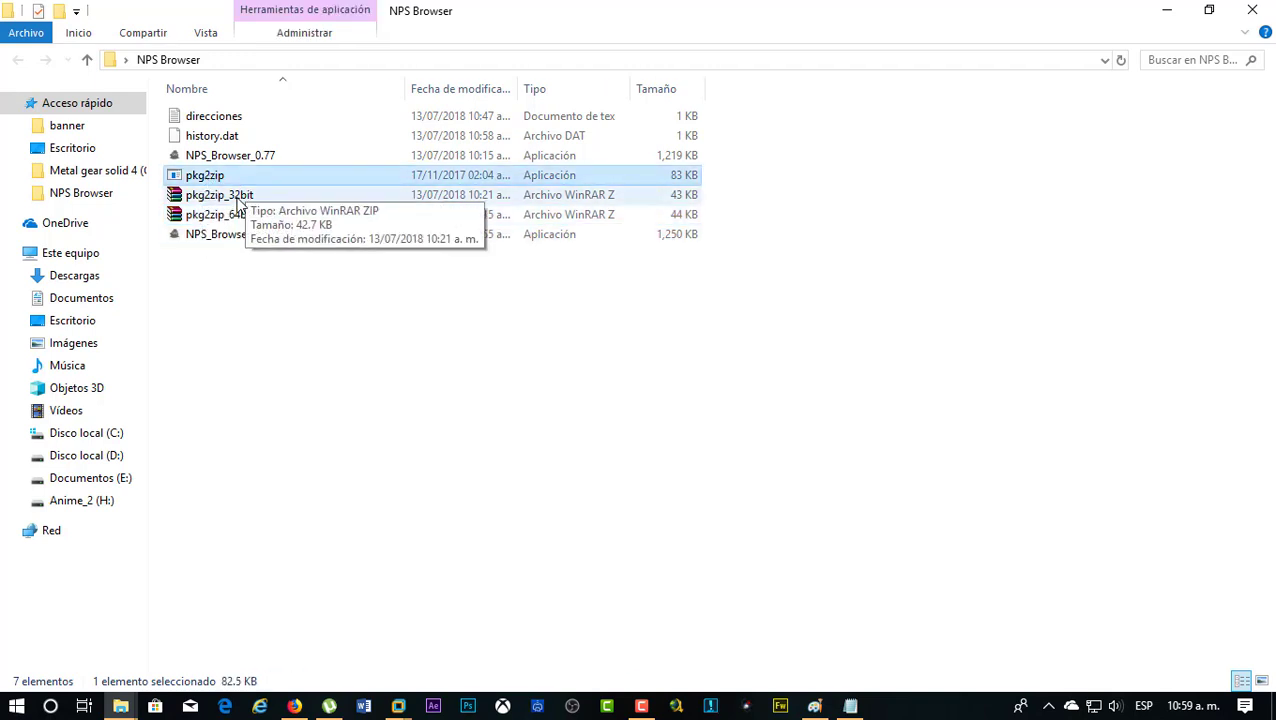
Run NPS_Browser_0.85 as administrator and maximize its window.
right_click(218, 236)
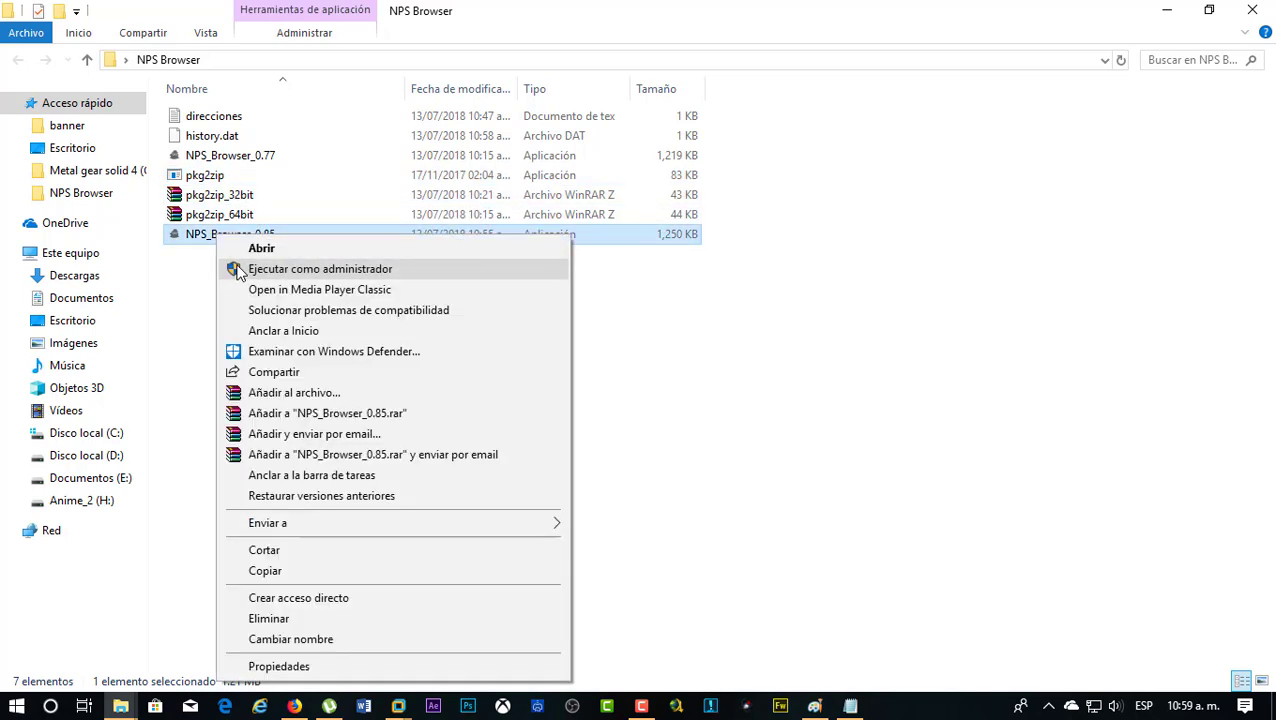
click(240, 268)
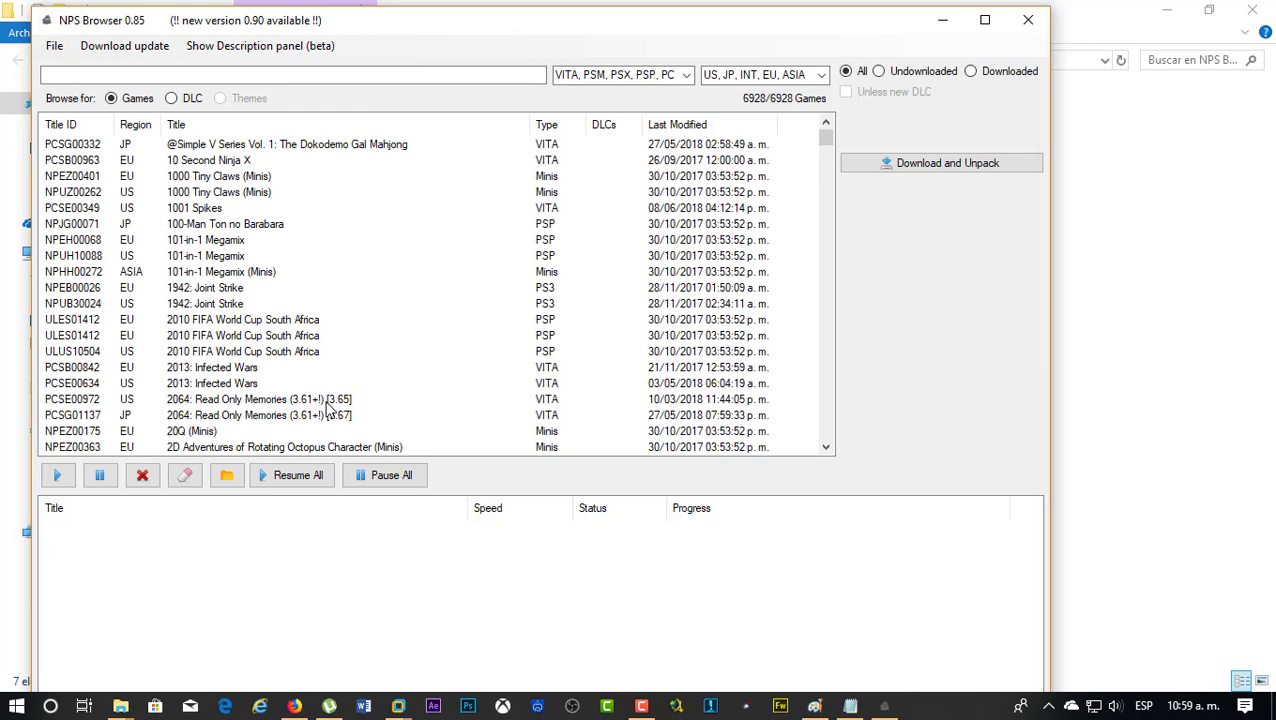
click(985, 19)
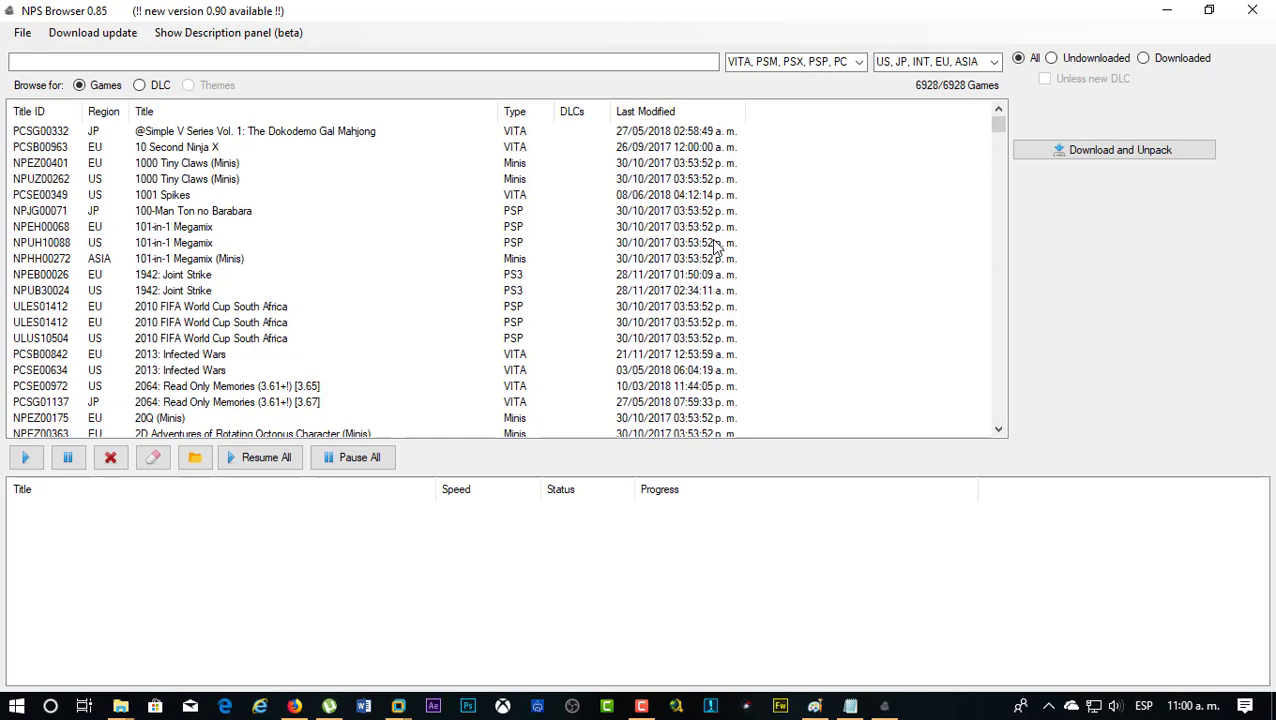
View the TSV link options and compare them with the addresses in the direcciones text file, returning to the options.
click(22, 36)
click(45, 53)
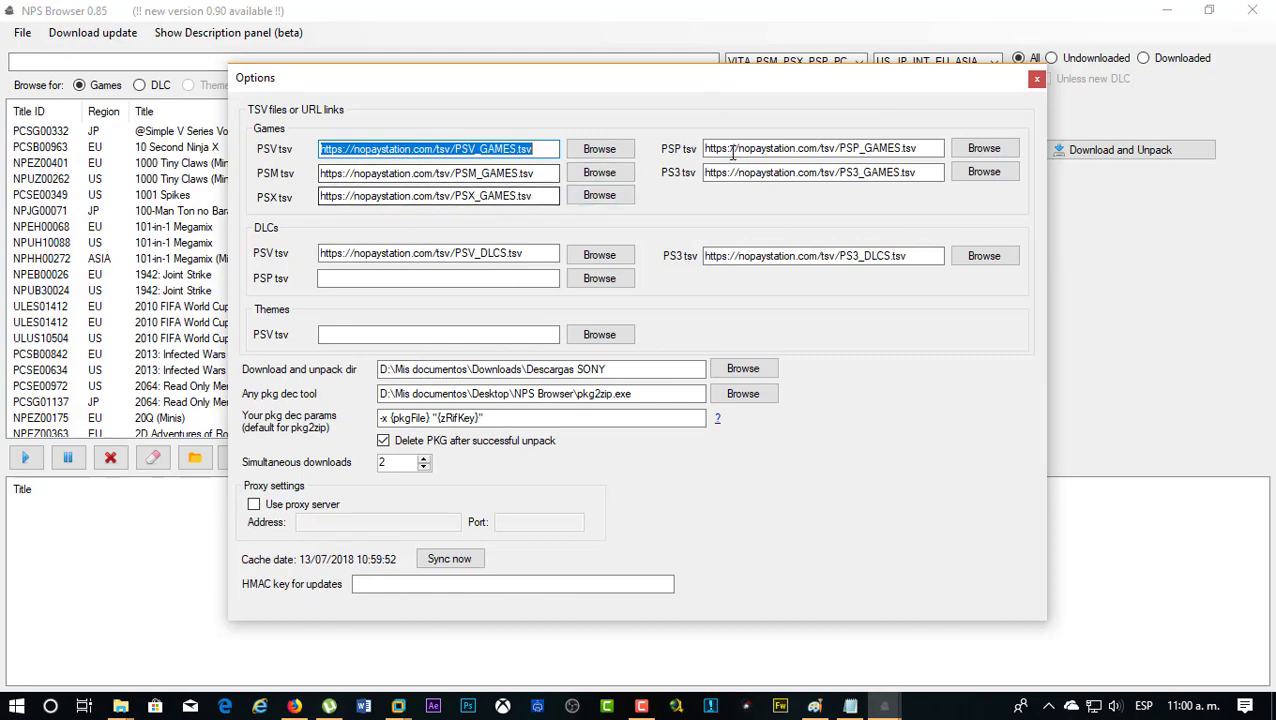
click(860, 711)
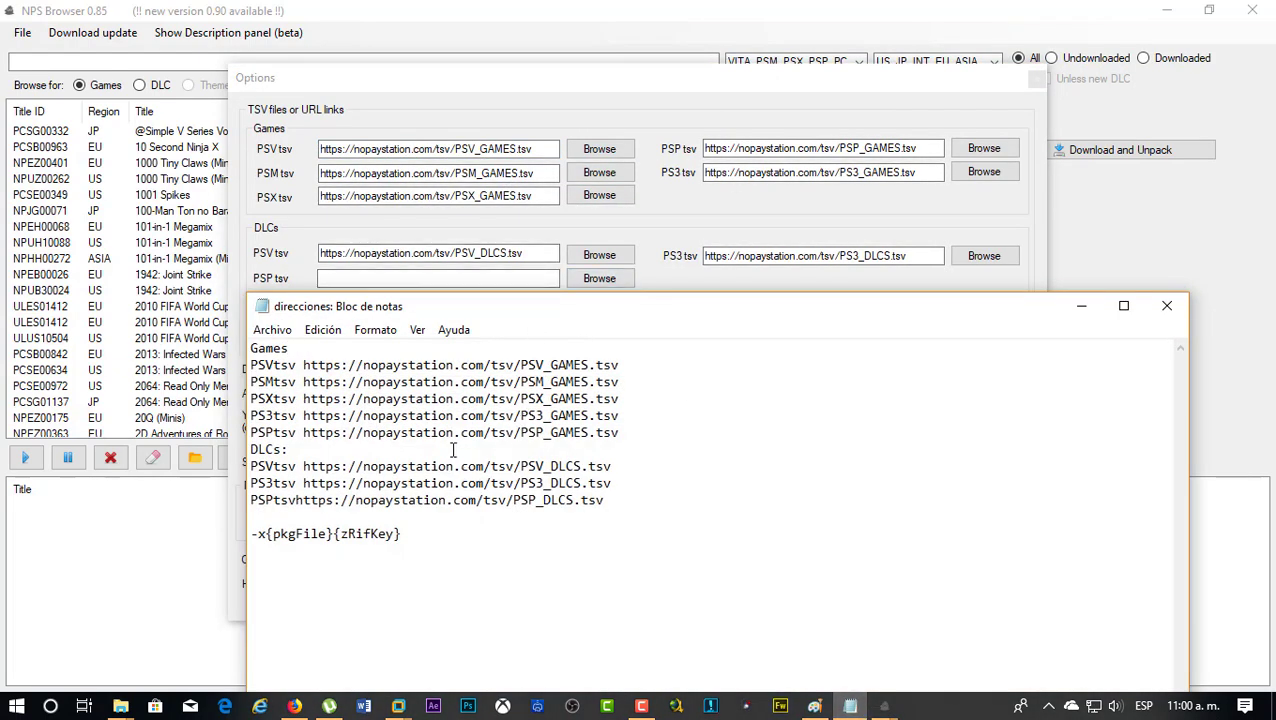
click(1081, 305)
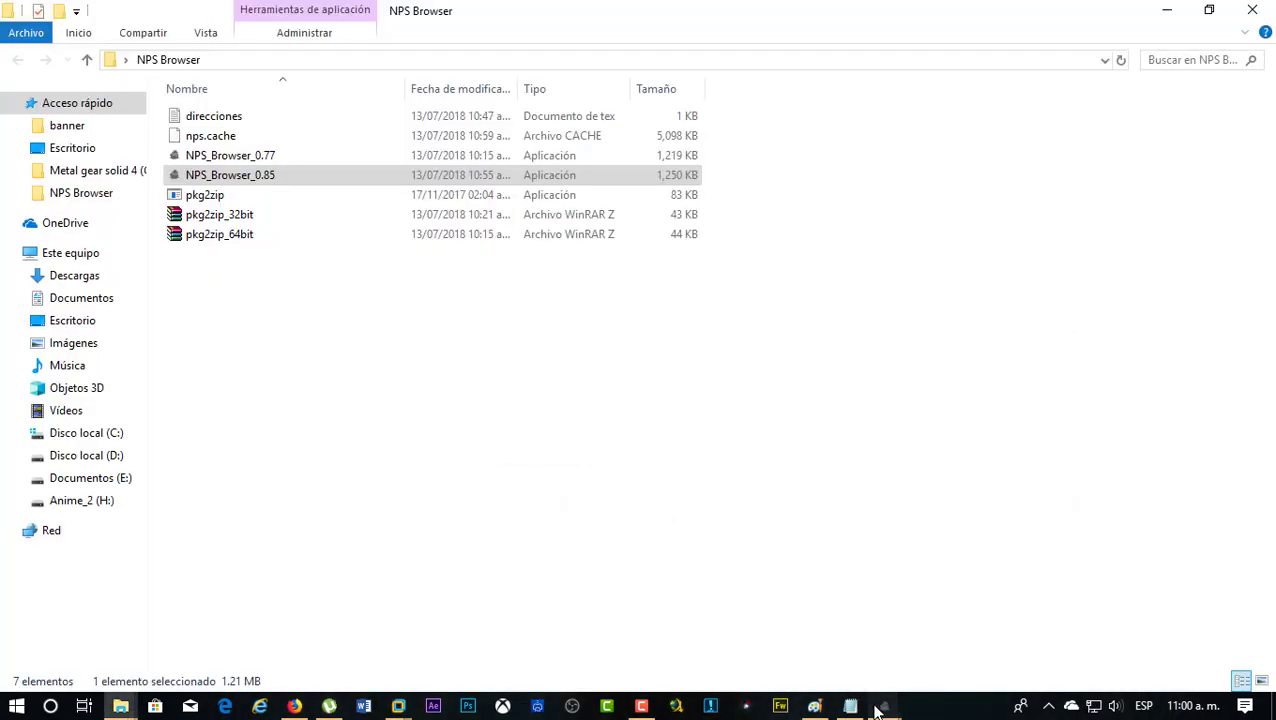
mouse_move(885, 706)
click(910, 672)
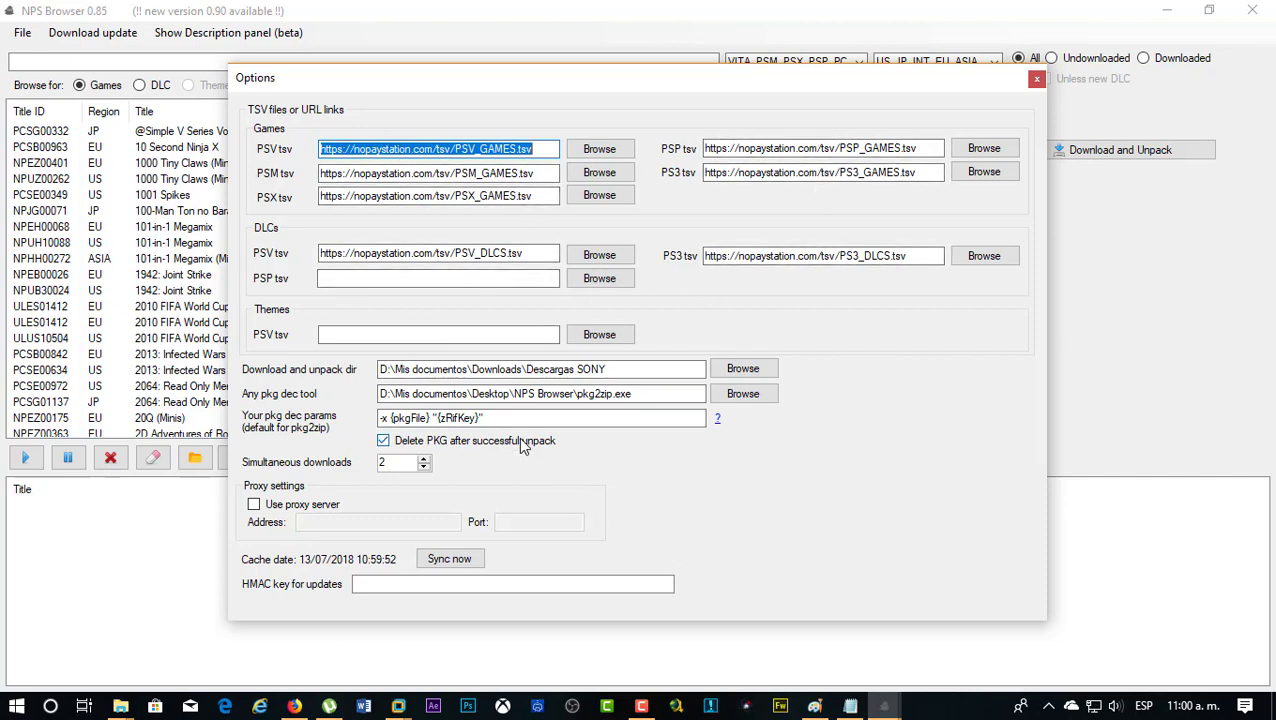
Review the download and unpack folder and the package decryption tool location, closing the options without changes.
click(618, 370)
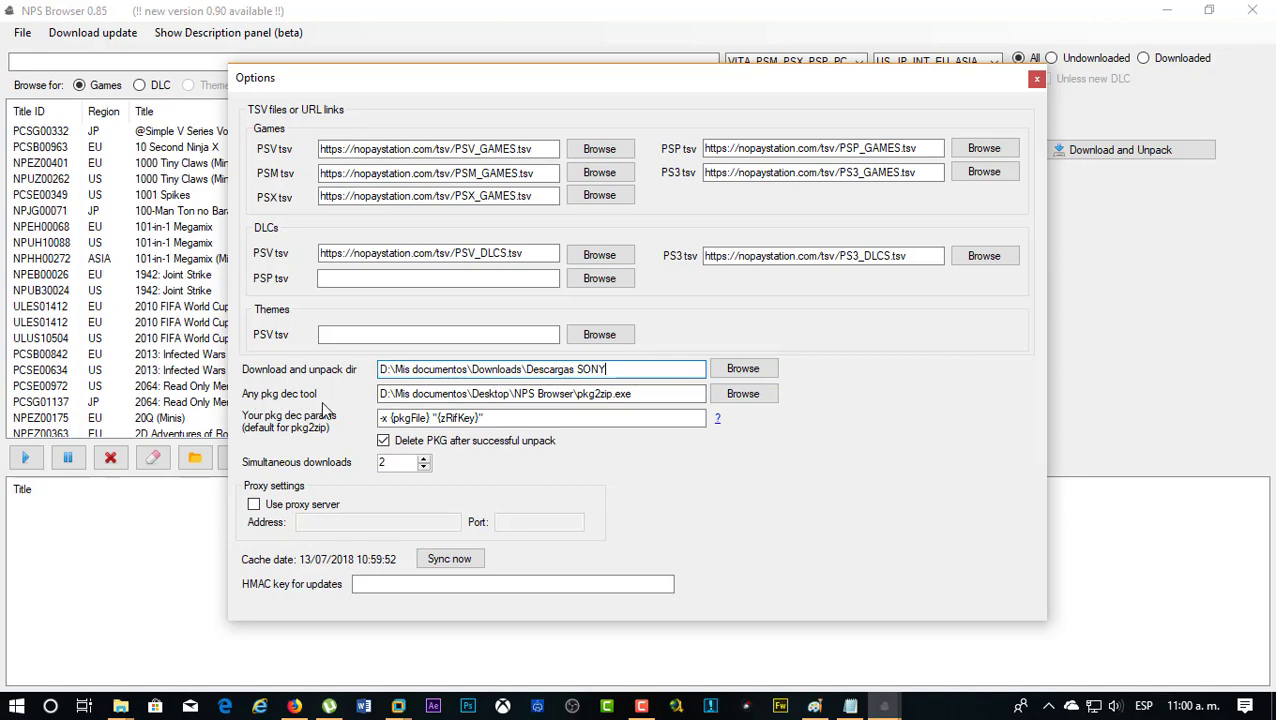
click(740, 396)
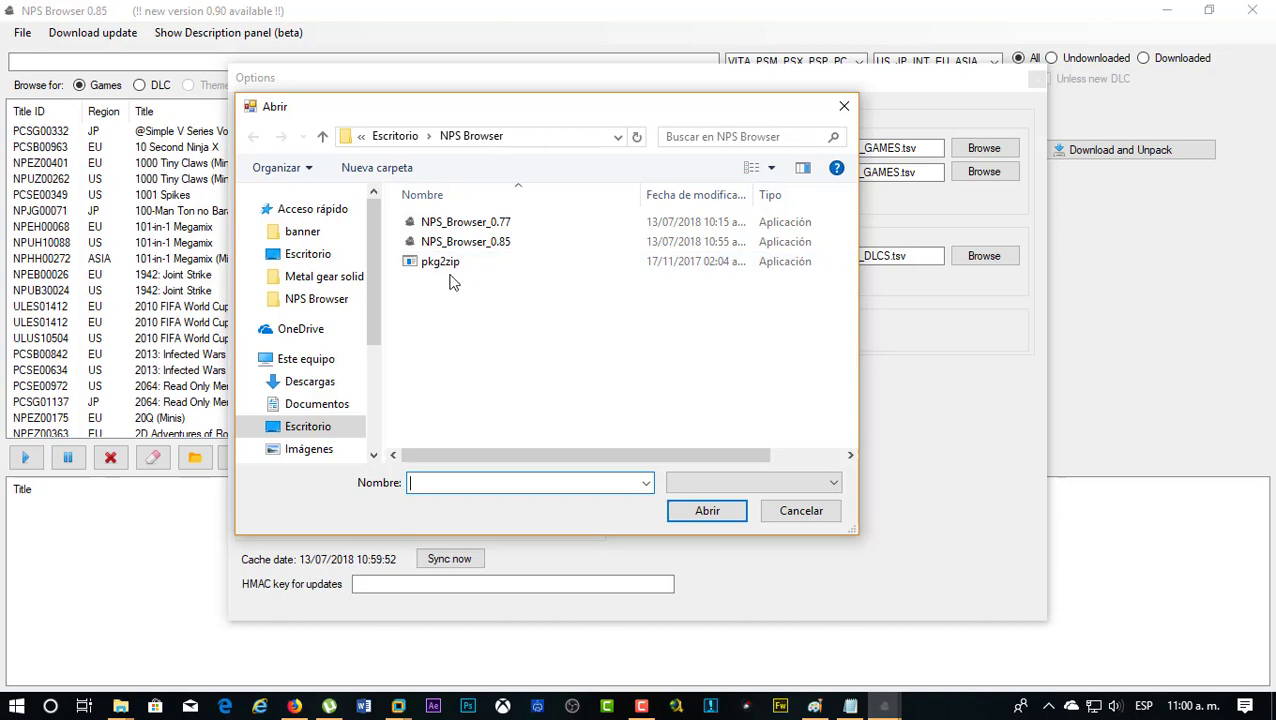
click(812, 512)
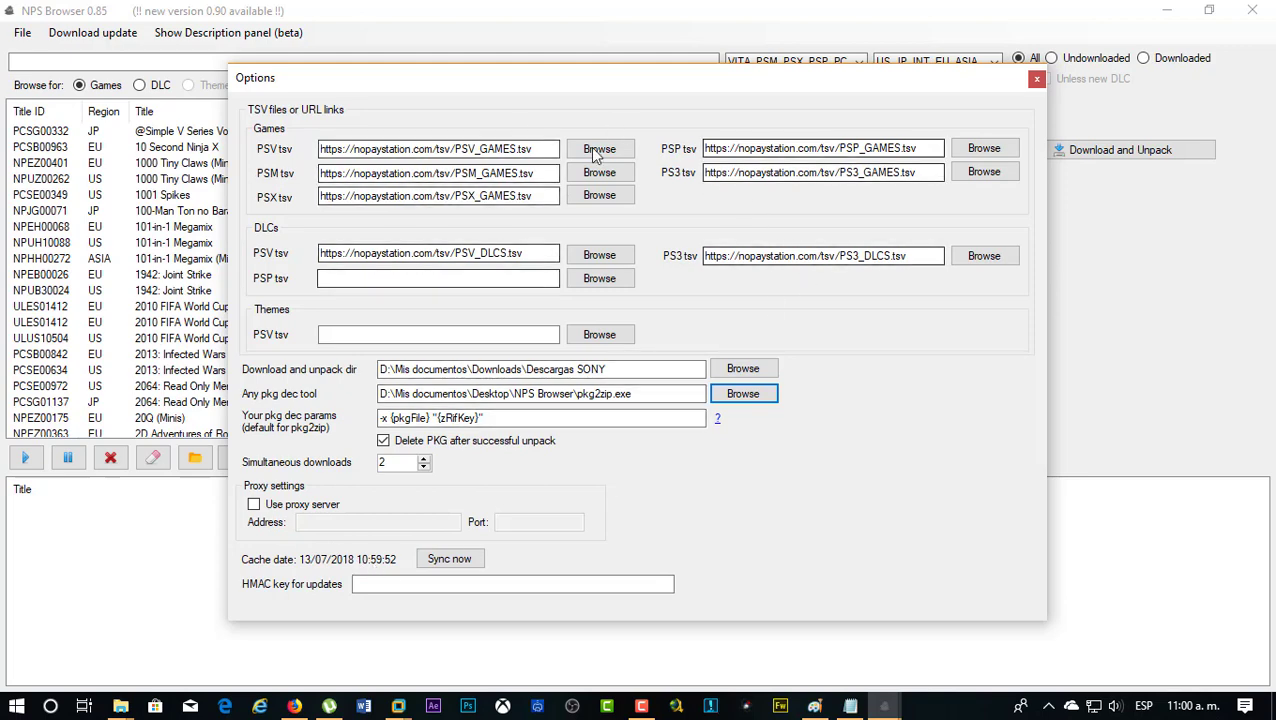
click(1036, 82)
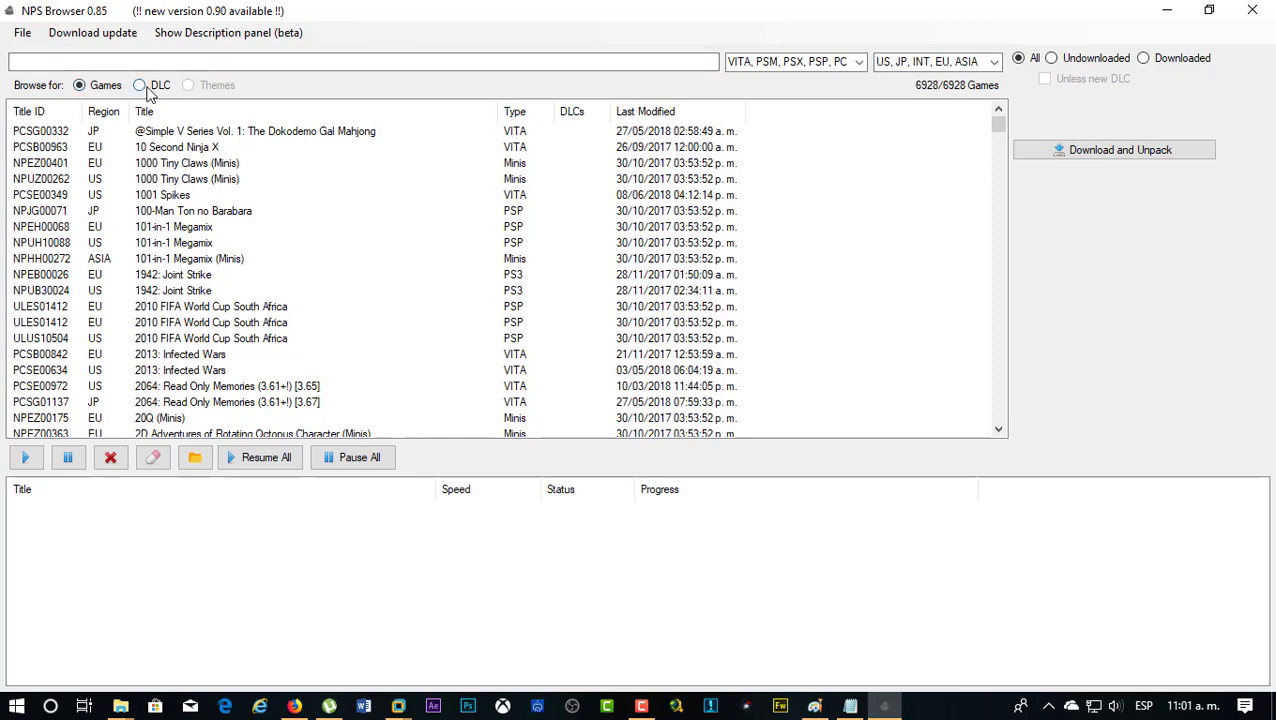
Filter the game list to VITA and PS3 by excluding PSM, PSX, PSP, PC Engine, NeoGeo and Minis.
click(858, 62)
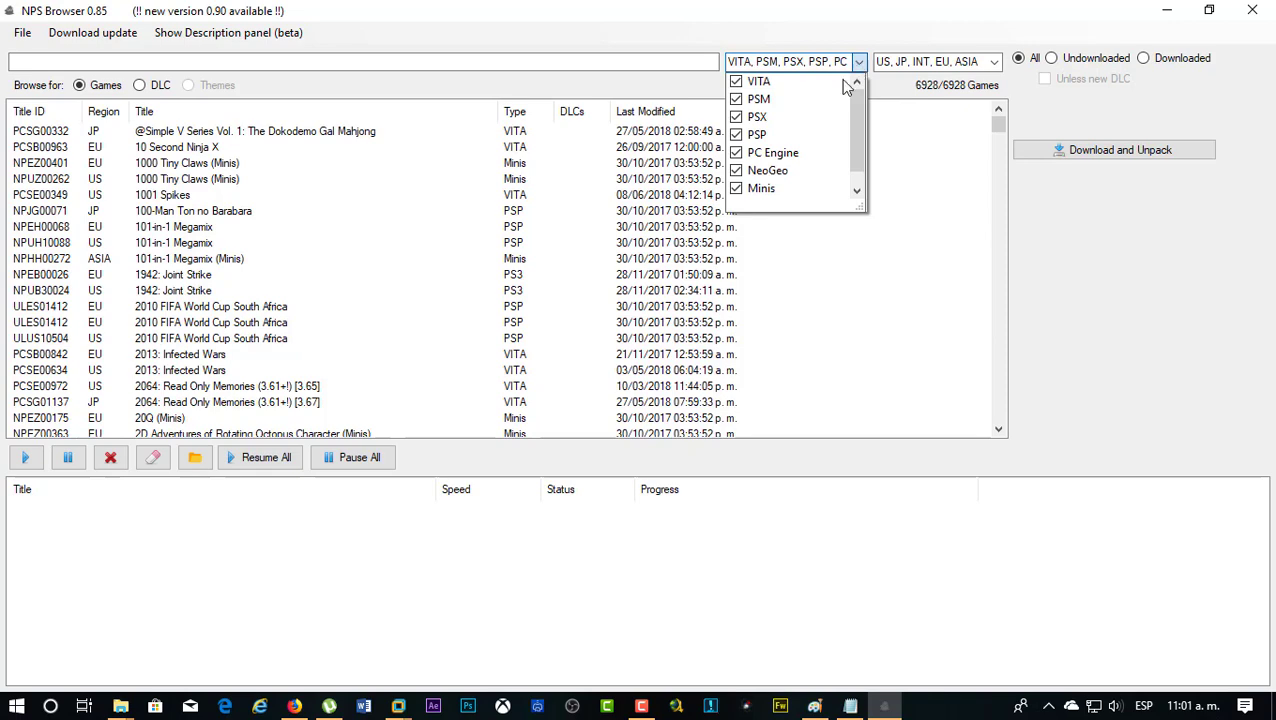
click(737, 118)
click(737, 120)
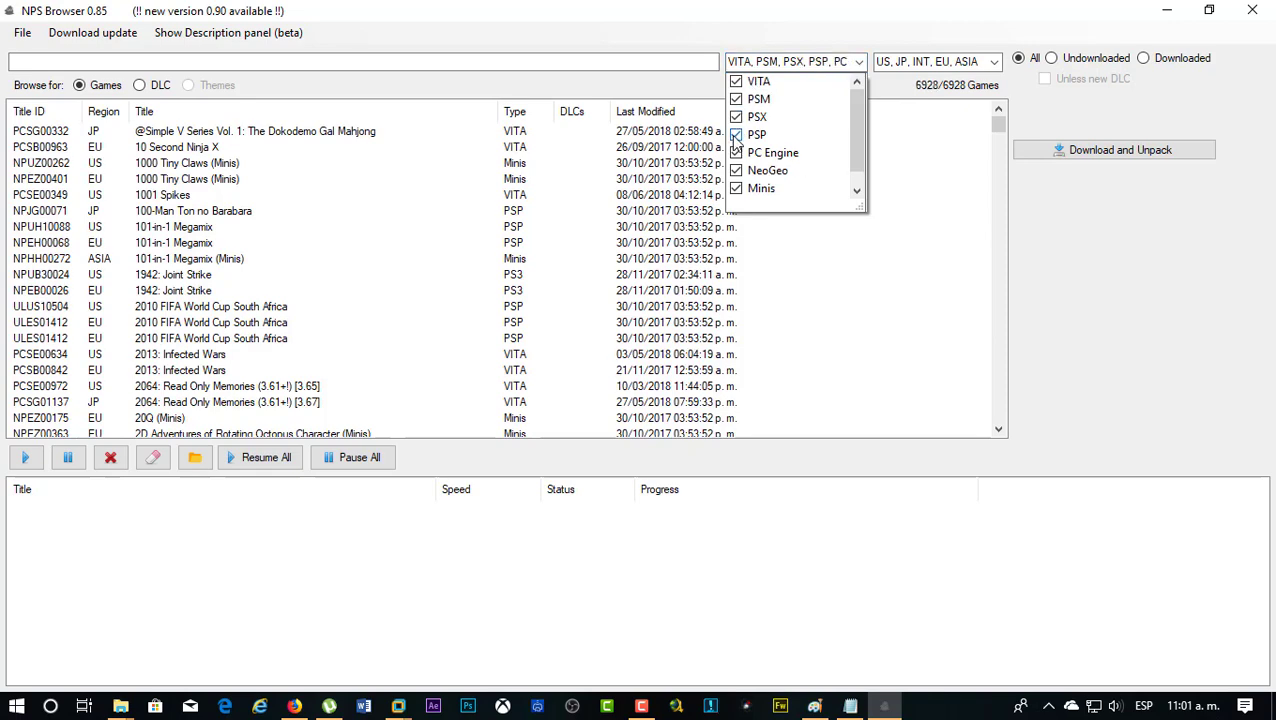
click(737, 135)
click(737, 188)
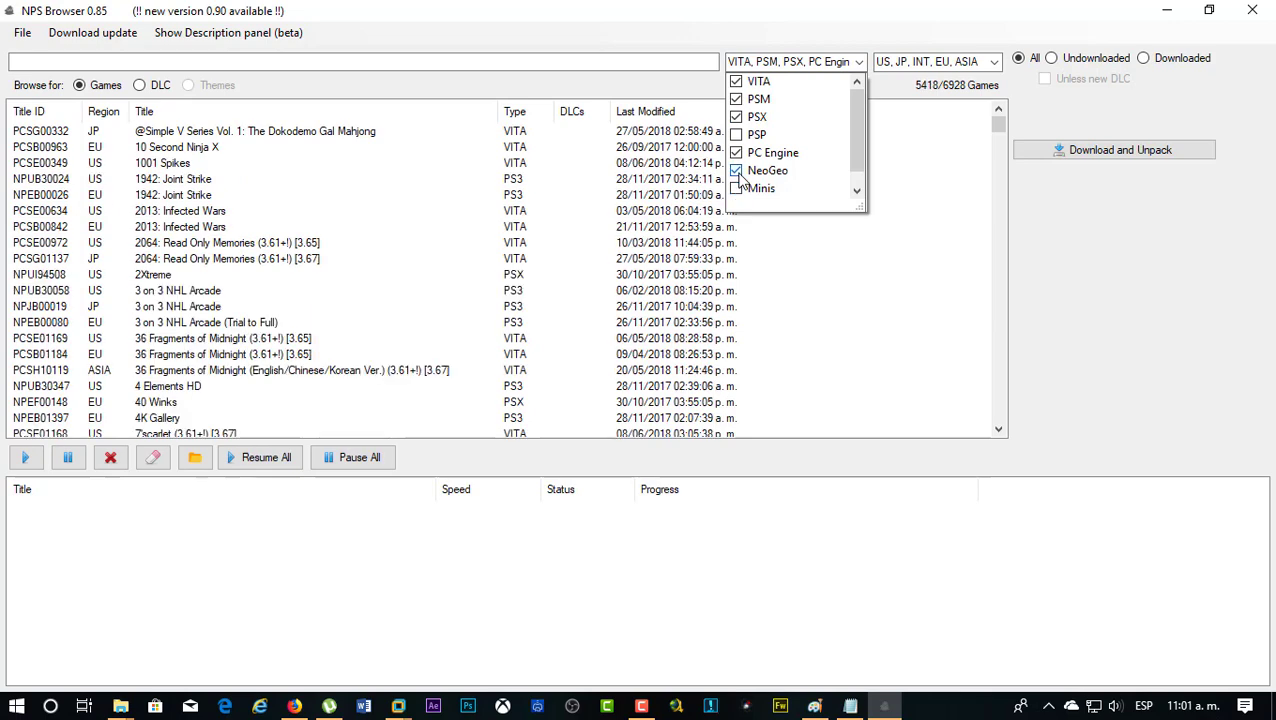
click(737, 171)
click(738, 154)
click(737, 117)
click(738, 100)
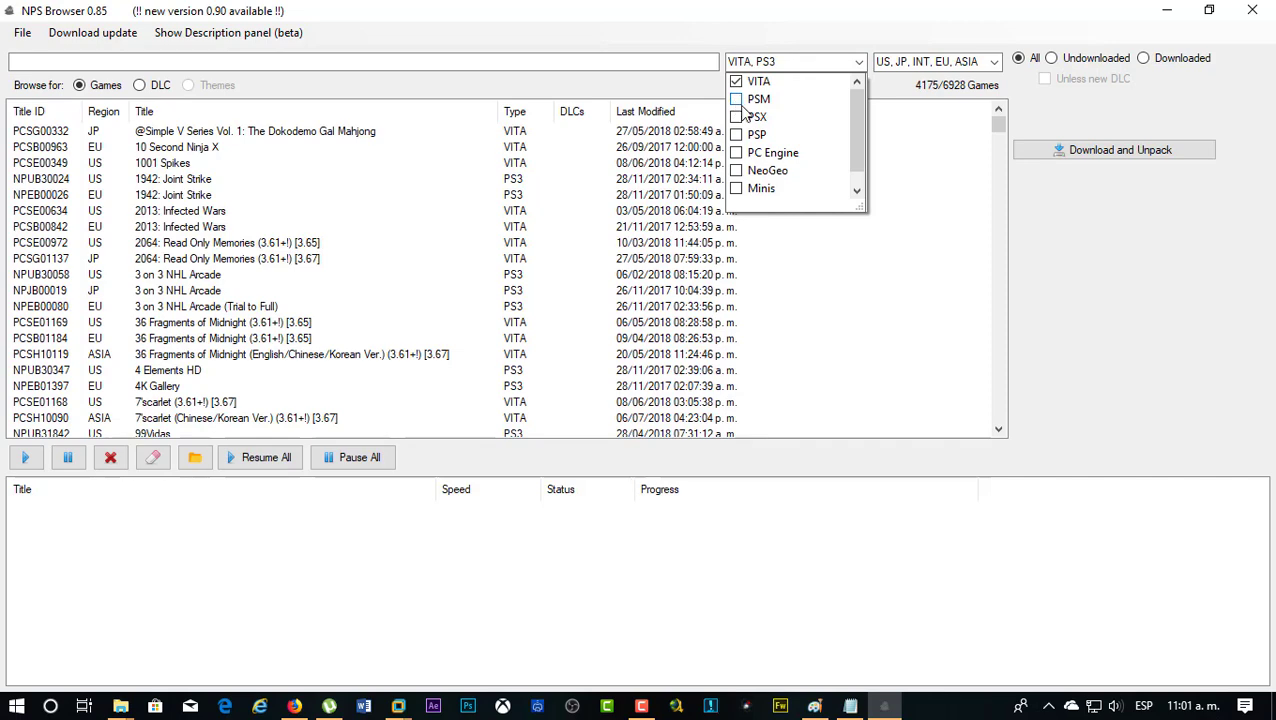
click(431, 259)
Sync the game database cache.
click(25, 33)
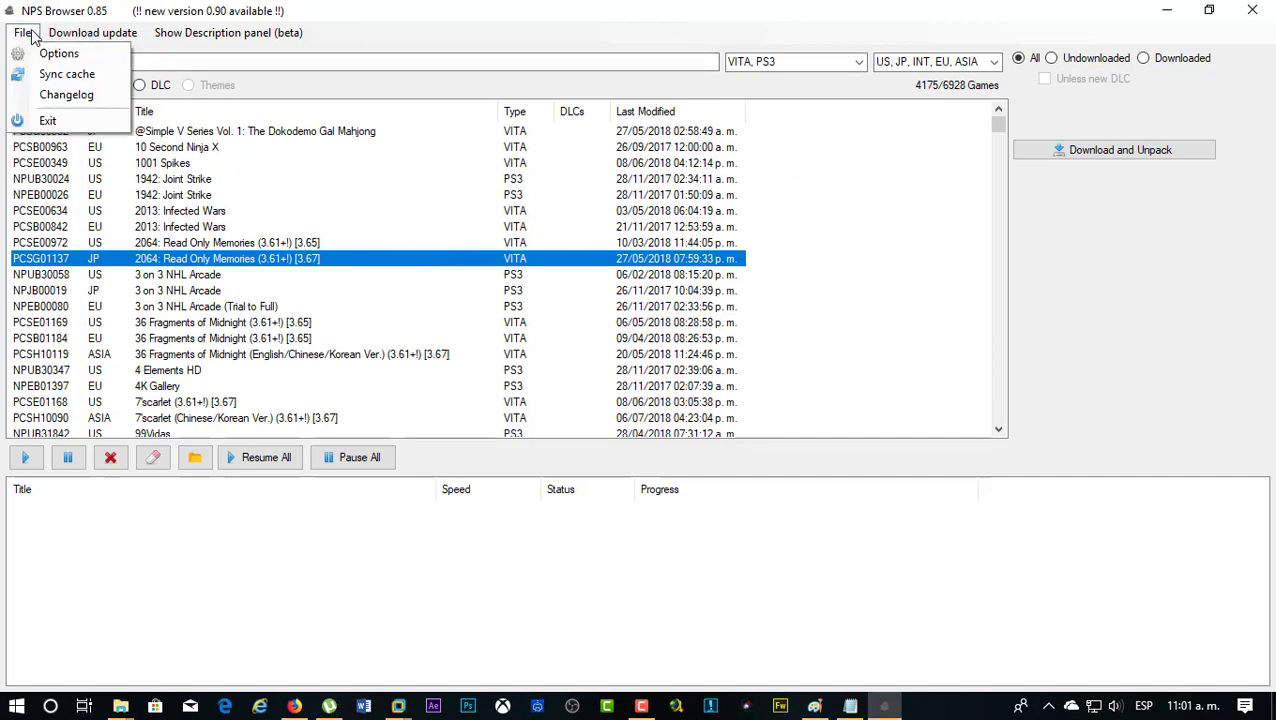
click(55, 75)
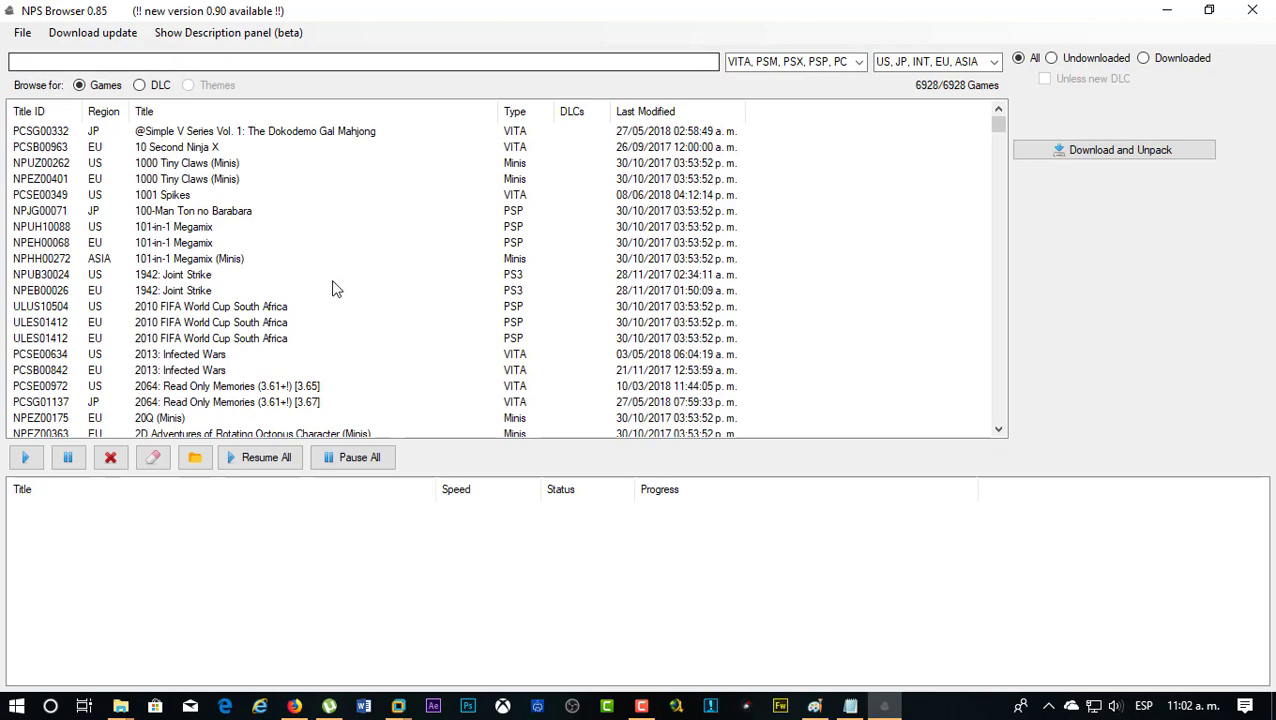
Browse the unfiltered game list and select the EU PS3 release of After Burner Climax.
scroll(333, 285, down, 13)
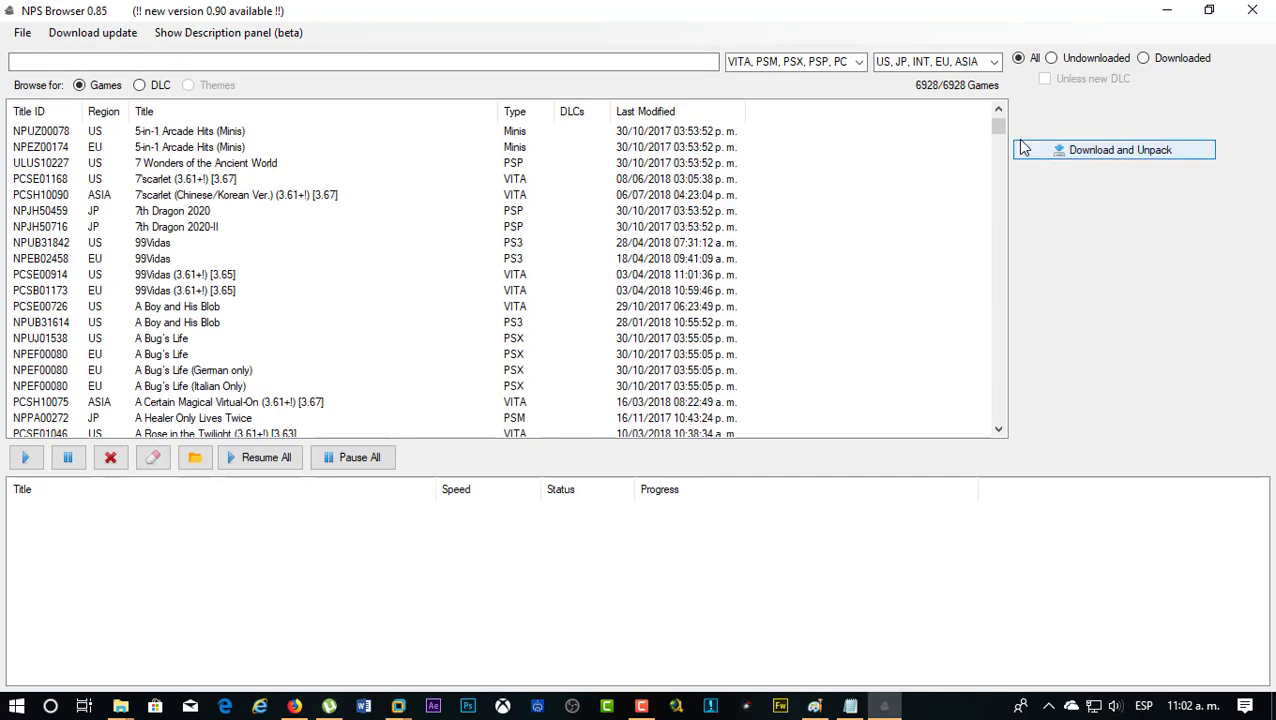
scroll(540, 270, down, 11)
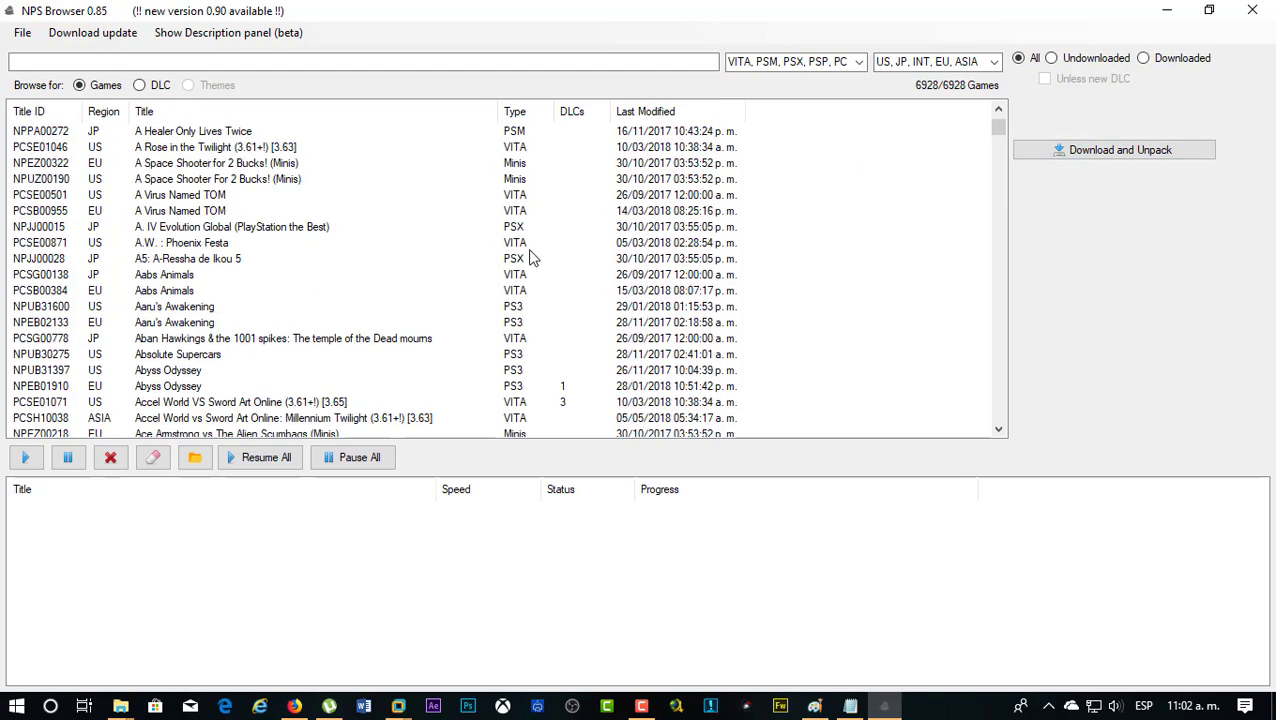
scroll(531, 258, down, 3)
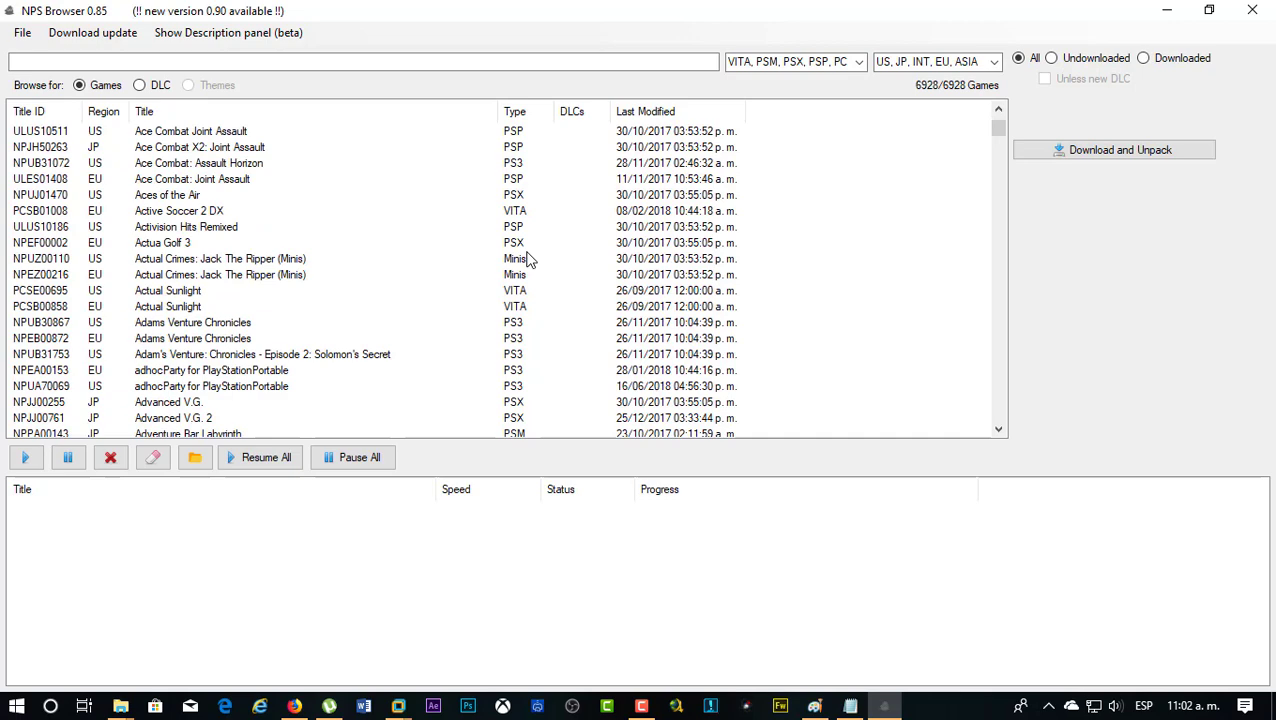
scroll(457, 282, down, 5)
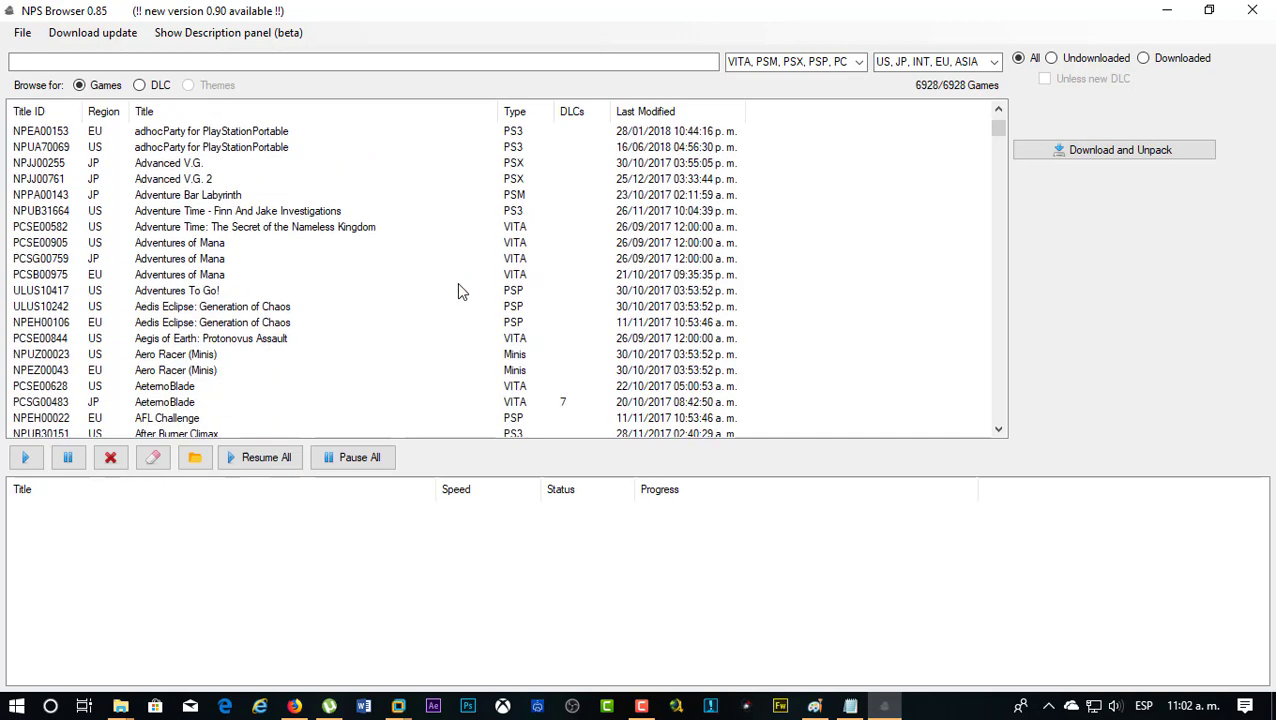
scroll(458, 284, down, 3)
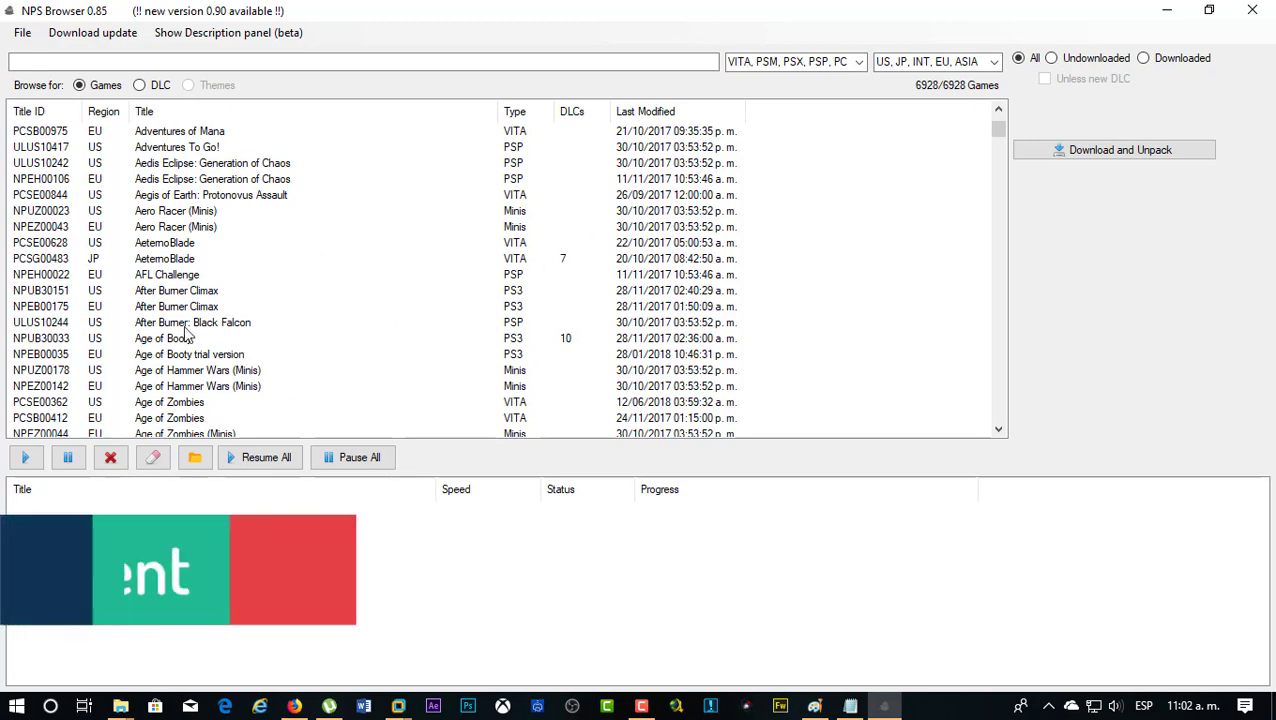
click(236, 306)
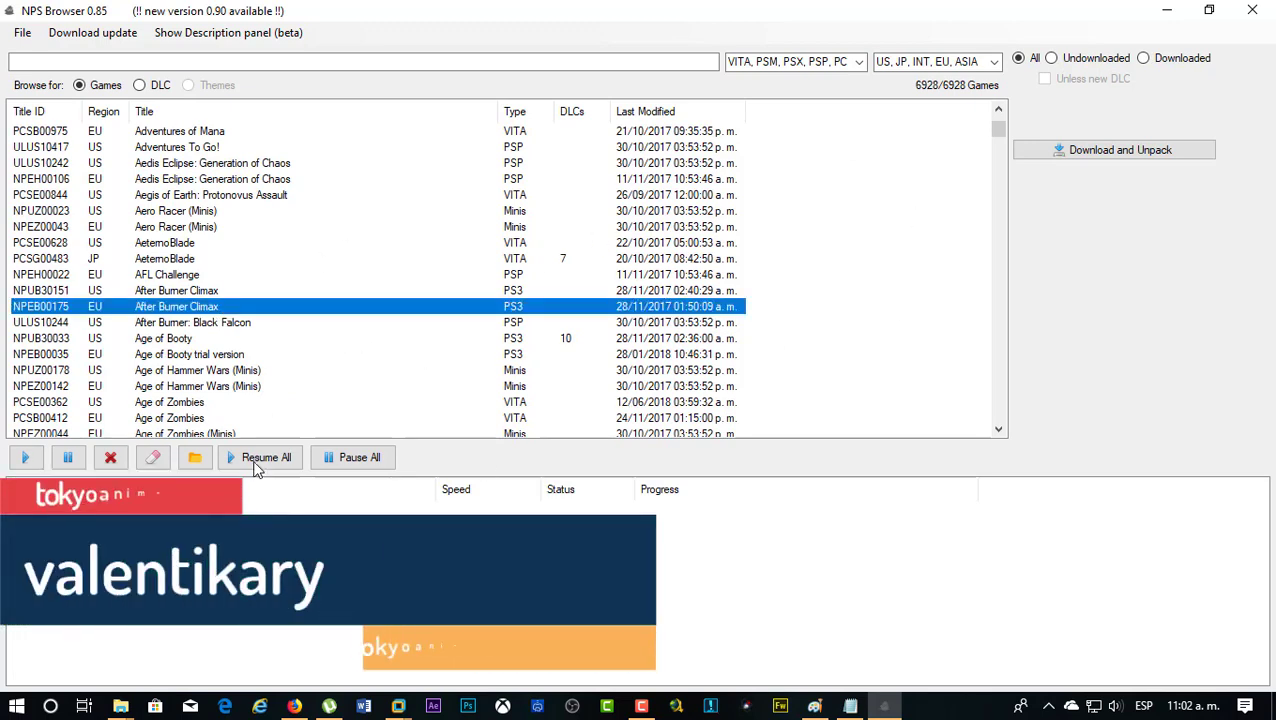
Minimize the open windows, launch Qcma from the desktop and bring up its database update window.
click(1048, 706)
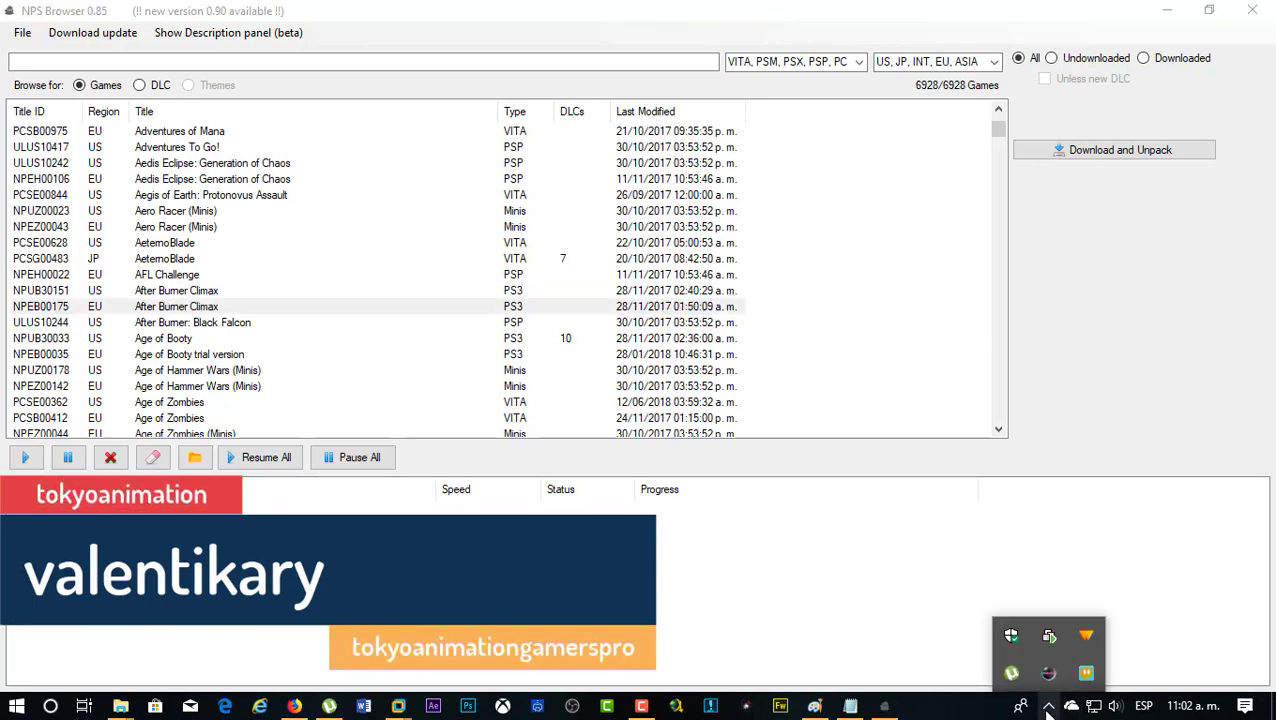
click(1160, 10)
click(1166, 11)
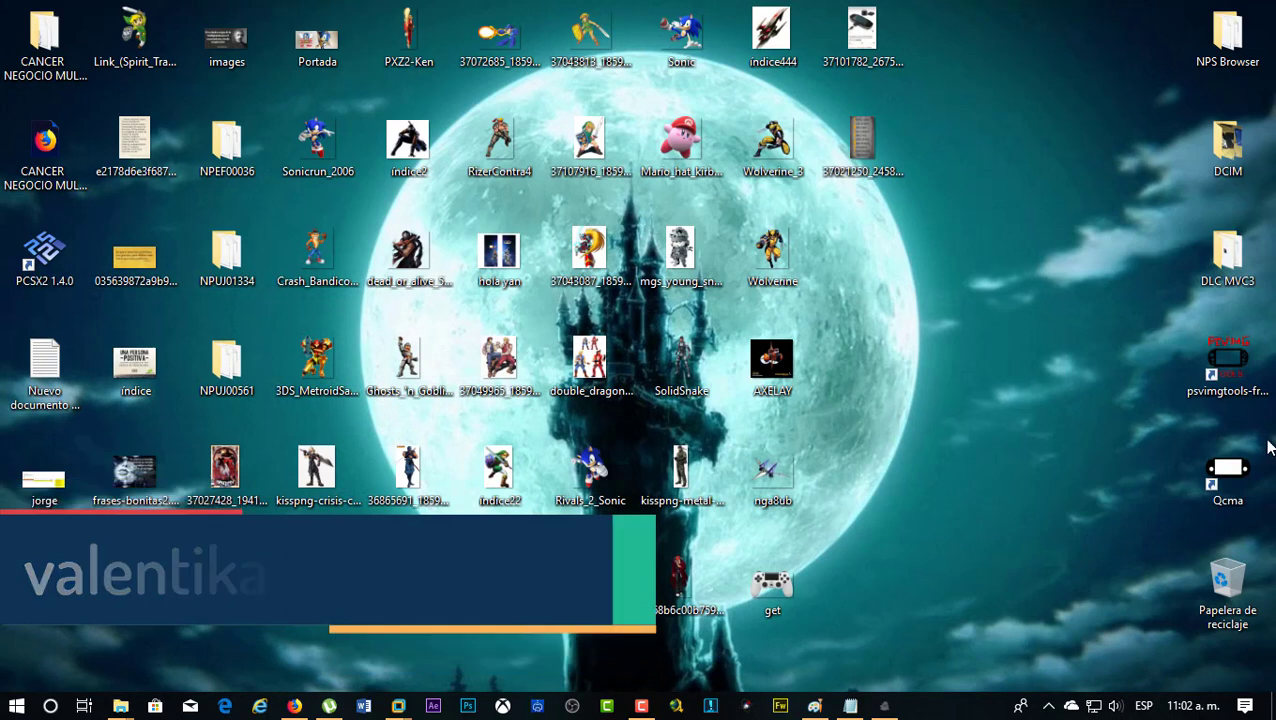
right_click(1221, 488)
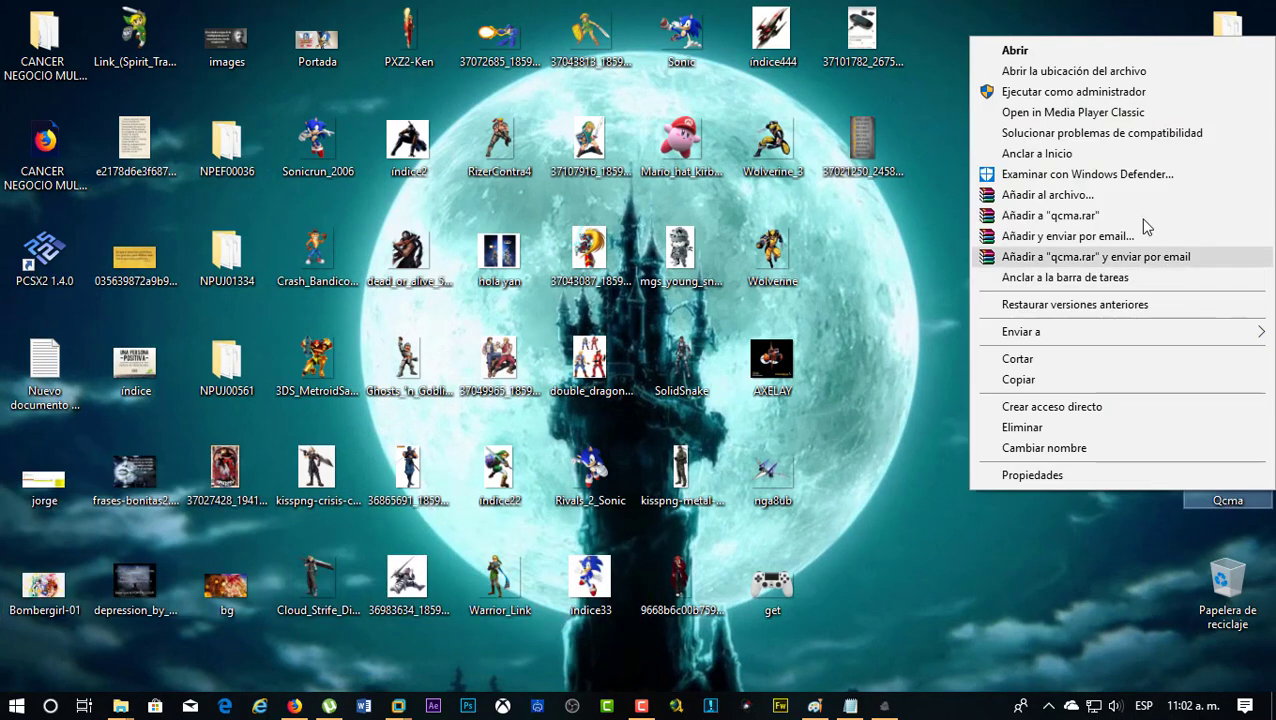
click(811, 222)
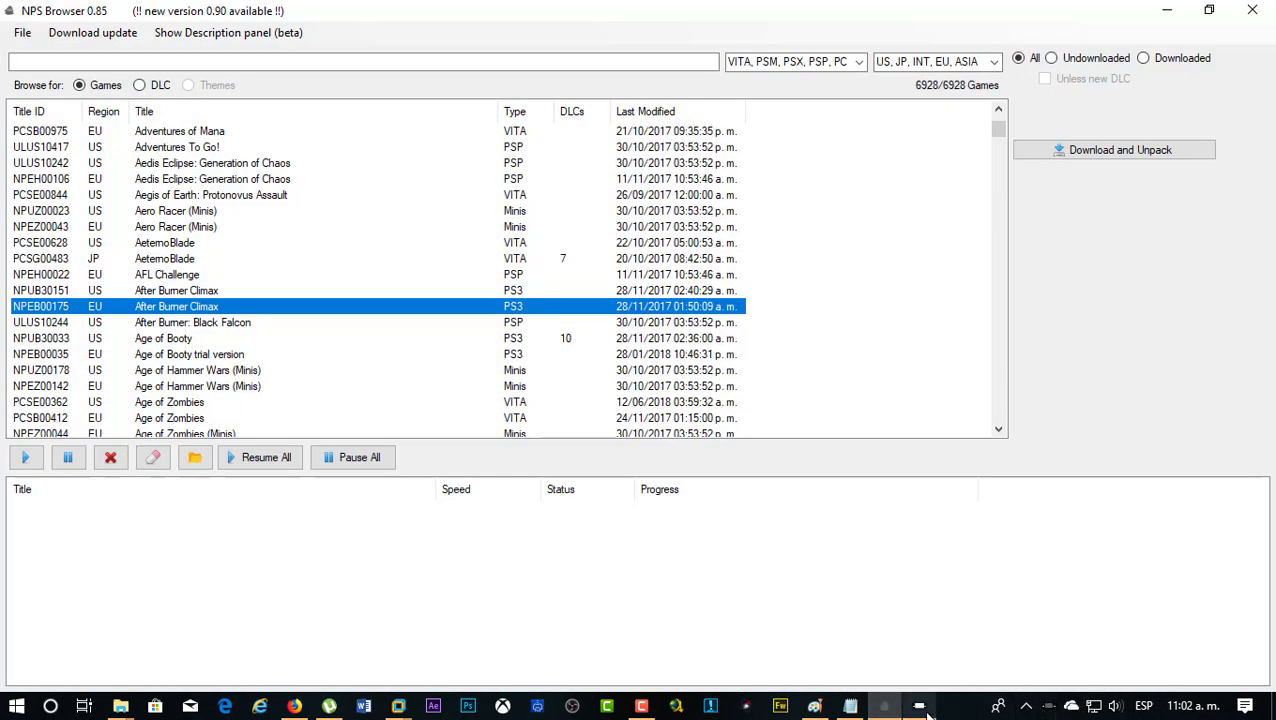
click(925, 710)
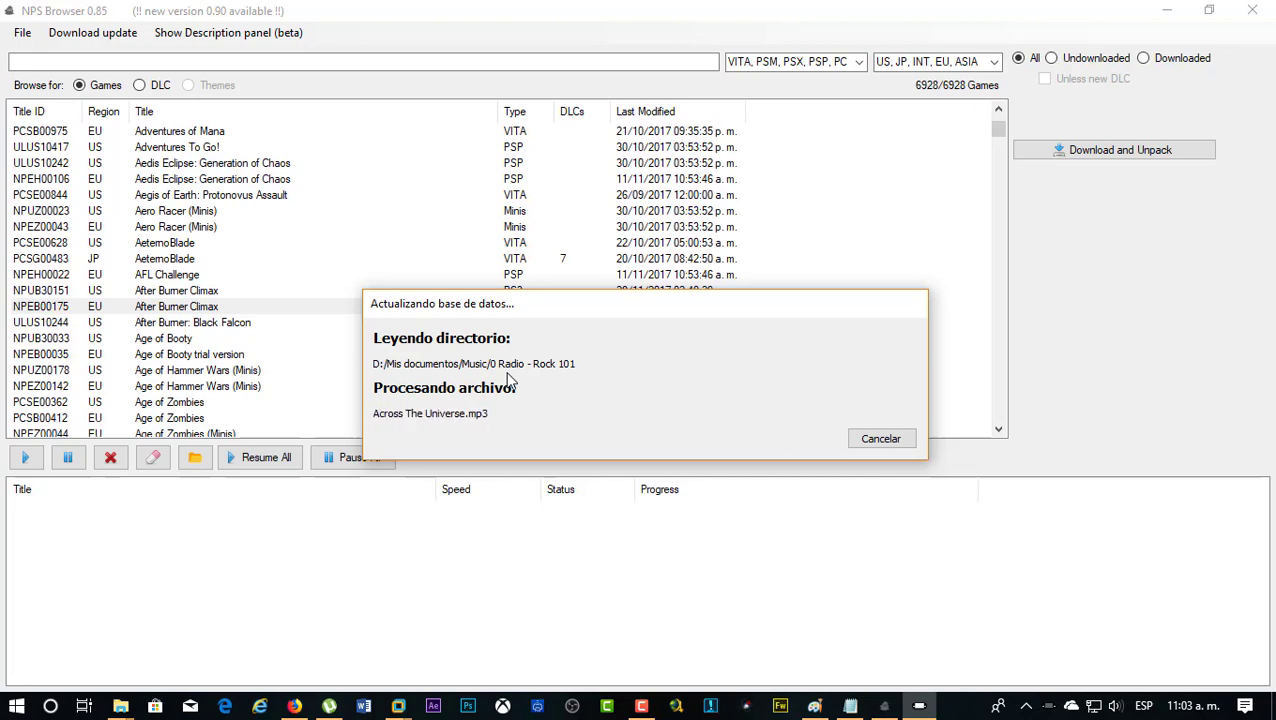
Show the details of the PSP game AFL Challenge and browse the game list onward to the titles starting with D.
click(20, 273)
scroll(985, 232, down, 7)
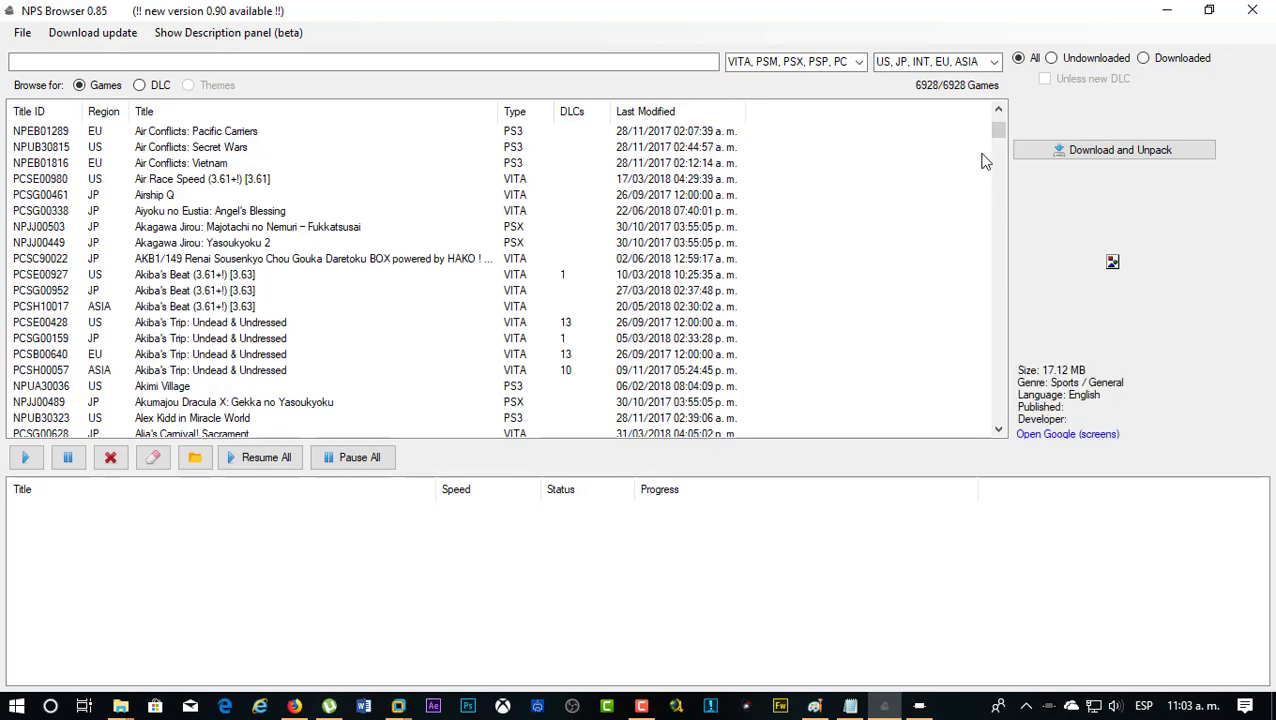
drag(998, 134, 995, 180)
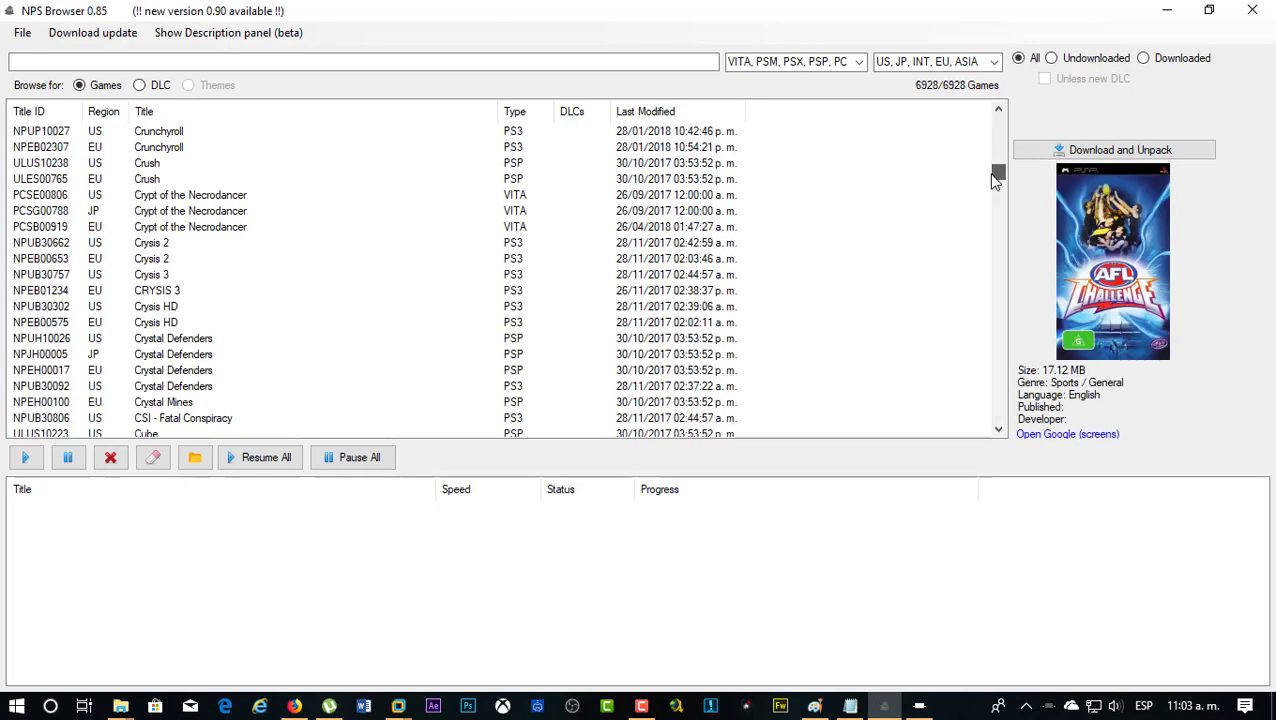
scroll(995, 180, down, 6)
scroll(995, 180, down, 6)
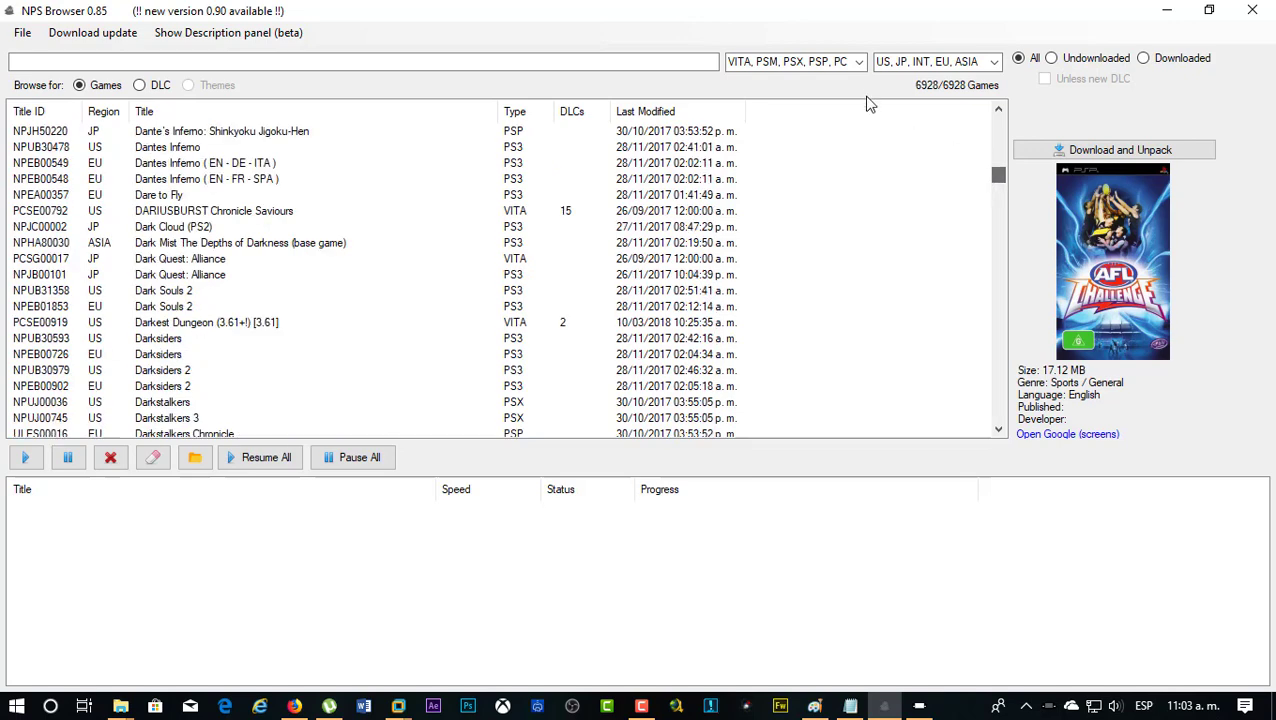
Review the console options in the platform filter and sort the game list by type.
click(860, 62)
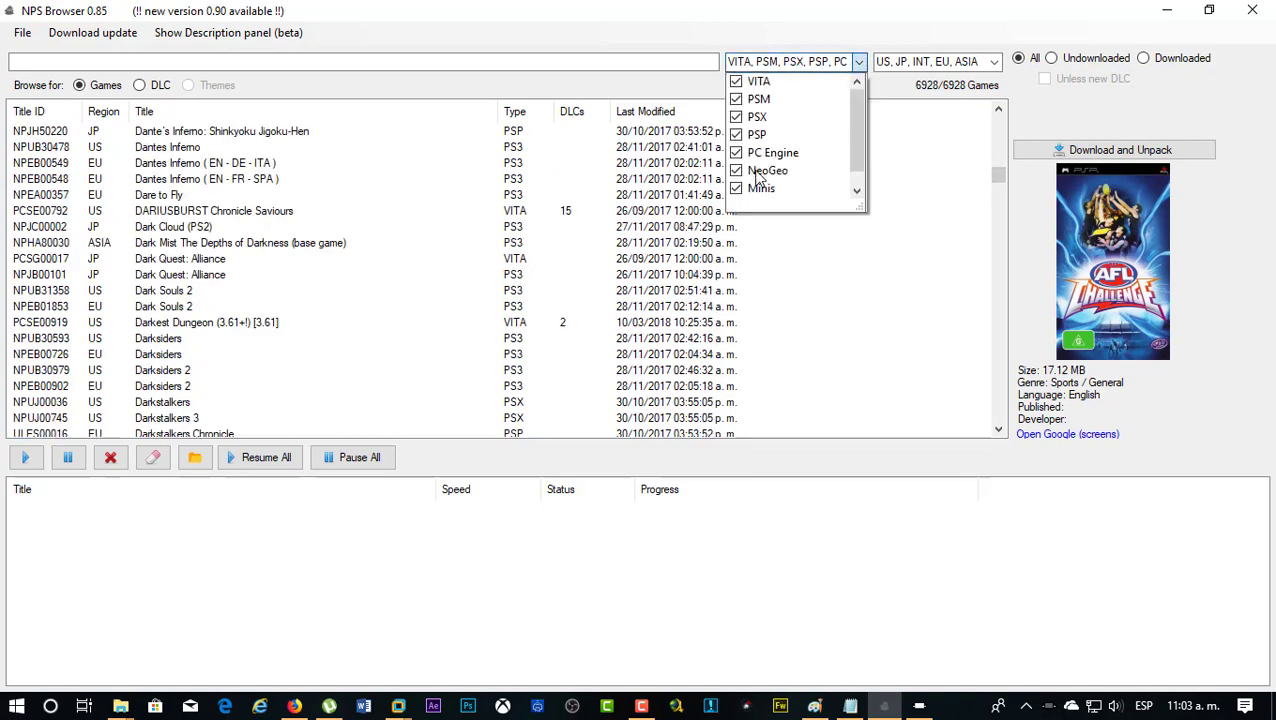
click(928, 262)
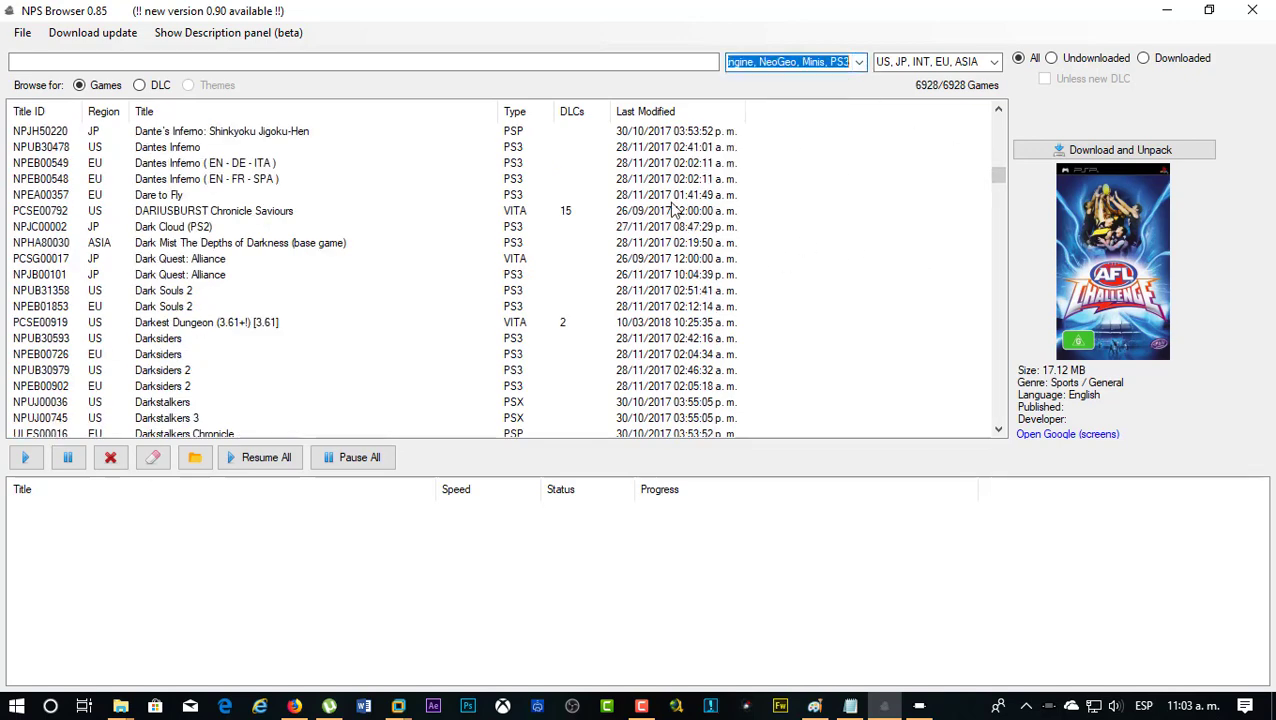
click(530, 113)
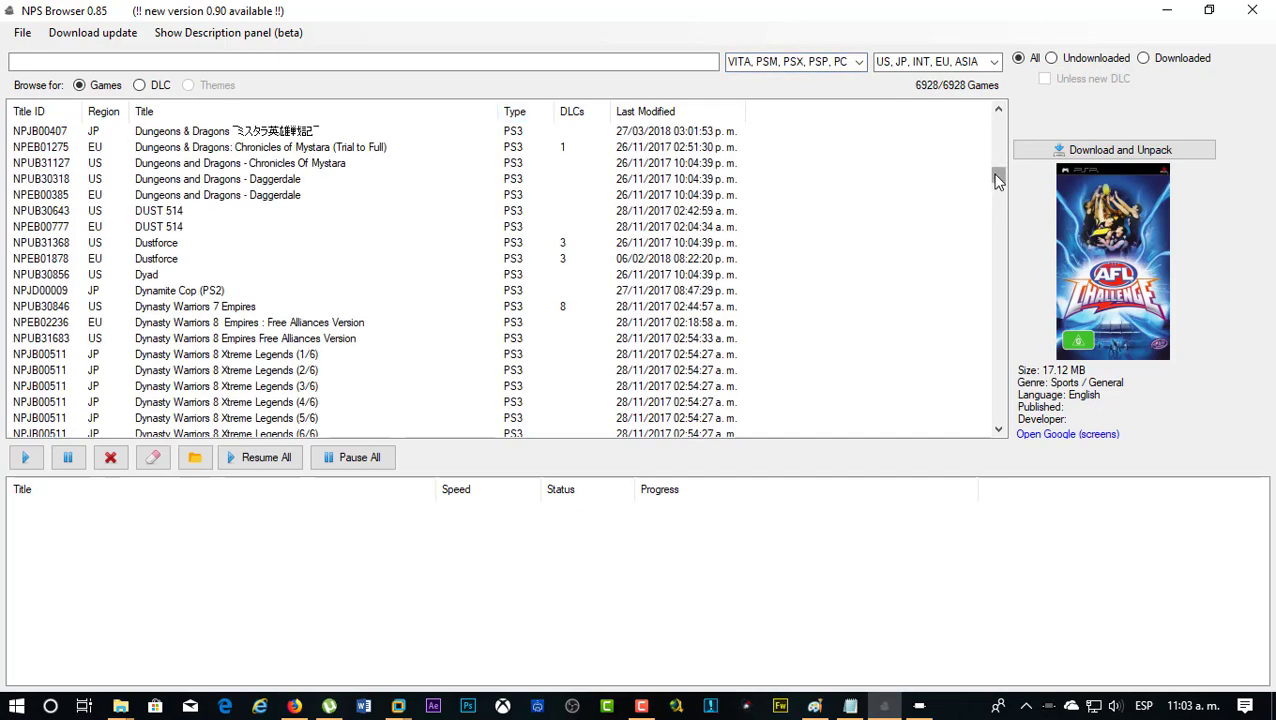
Browse the sorted list through the PSP games, show the details of 7th Dragon 2020, and continue to the PSX titles.
drag(998, 177, 997, 248)
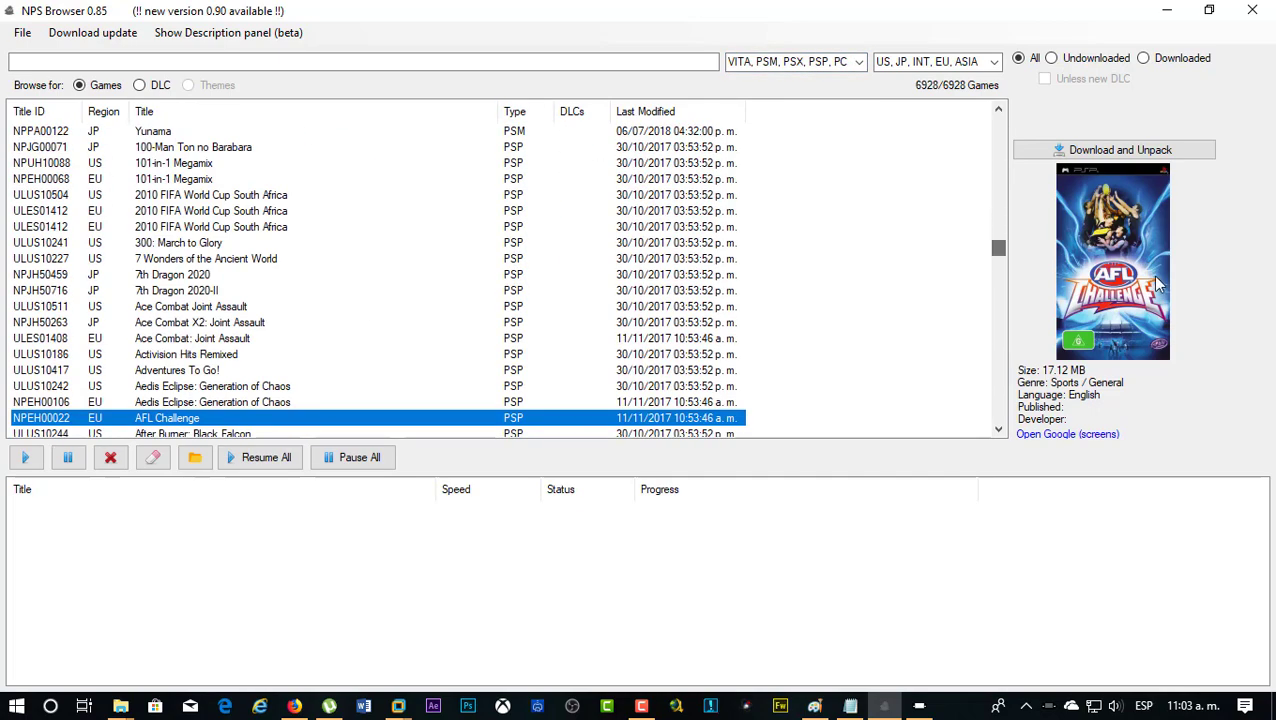
click(645, 278)
scroll(644, 288, down, 11)
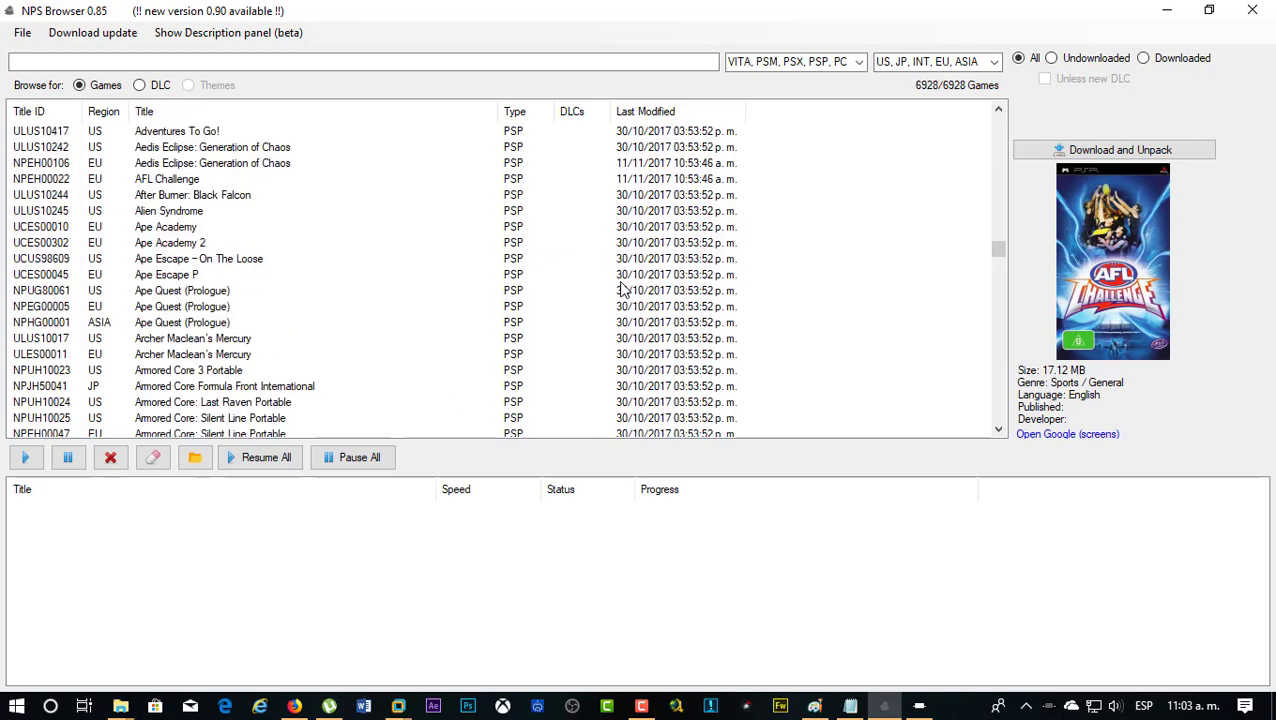
drag(1006, 263, 1002, 298)
Search the game list for "metal gear solid".
click(448, 62)
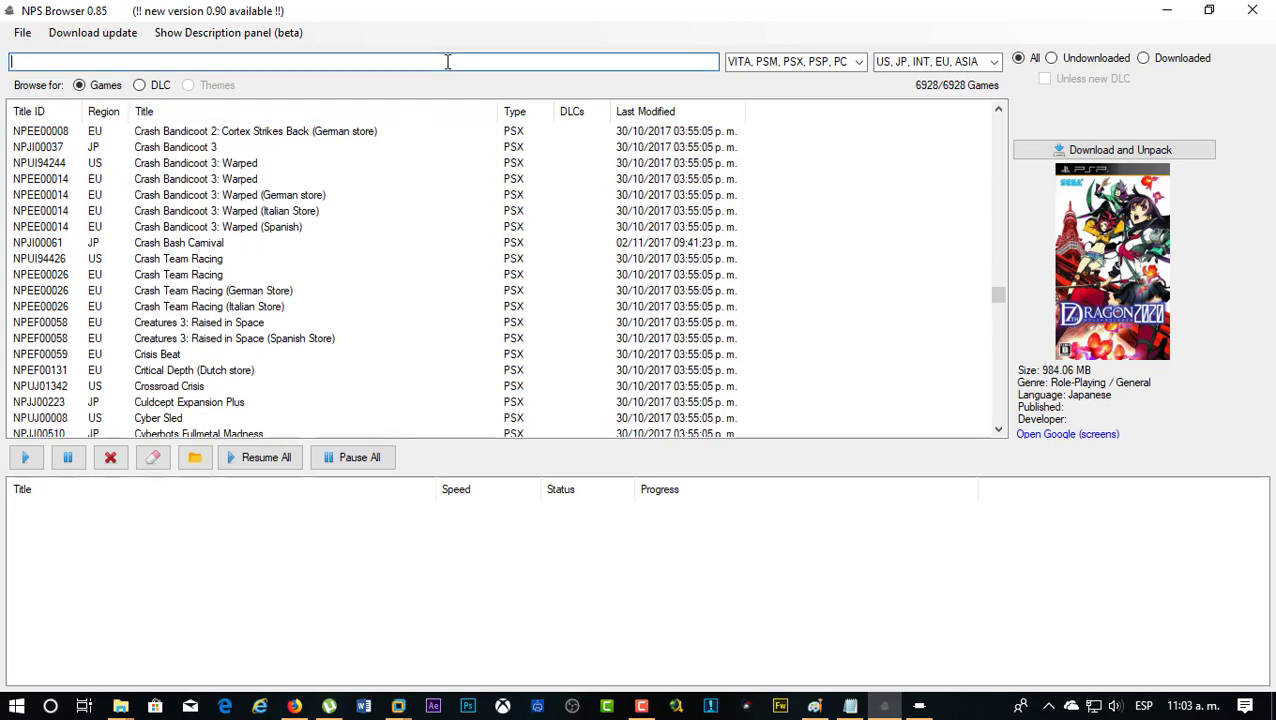
text(me)
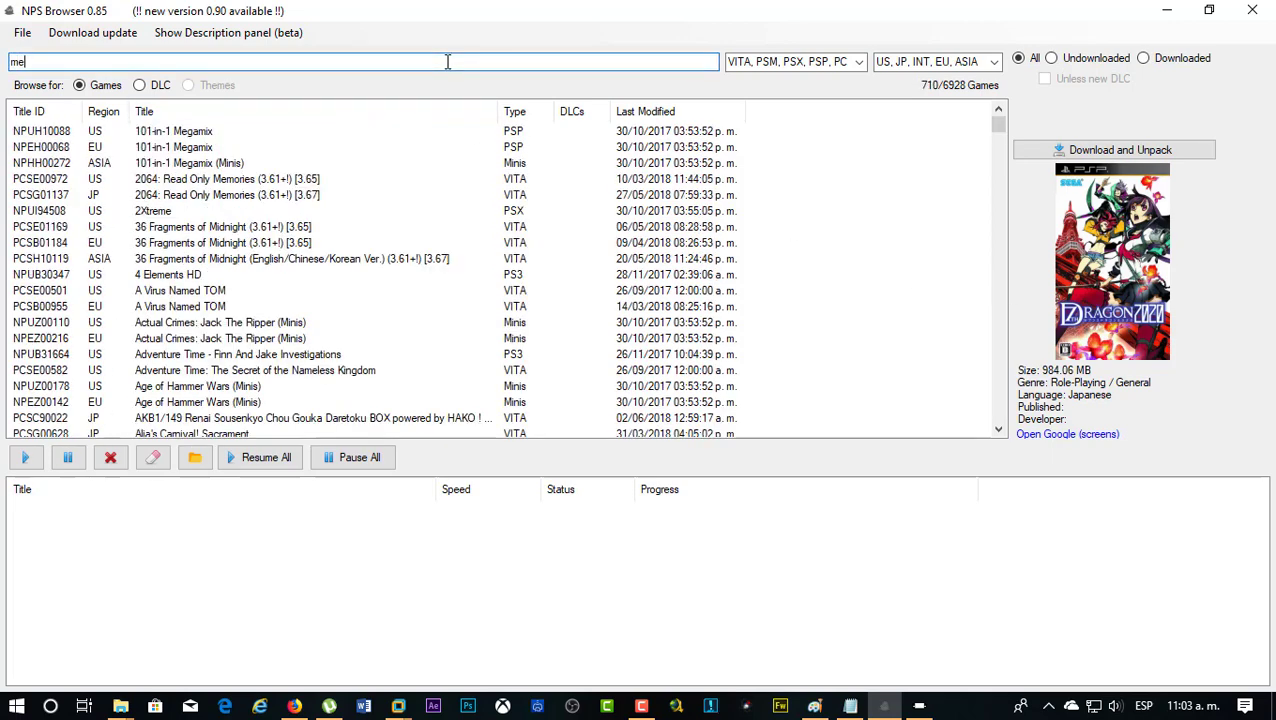
text(tal)
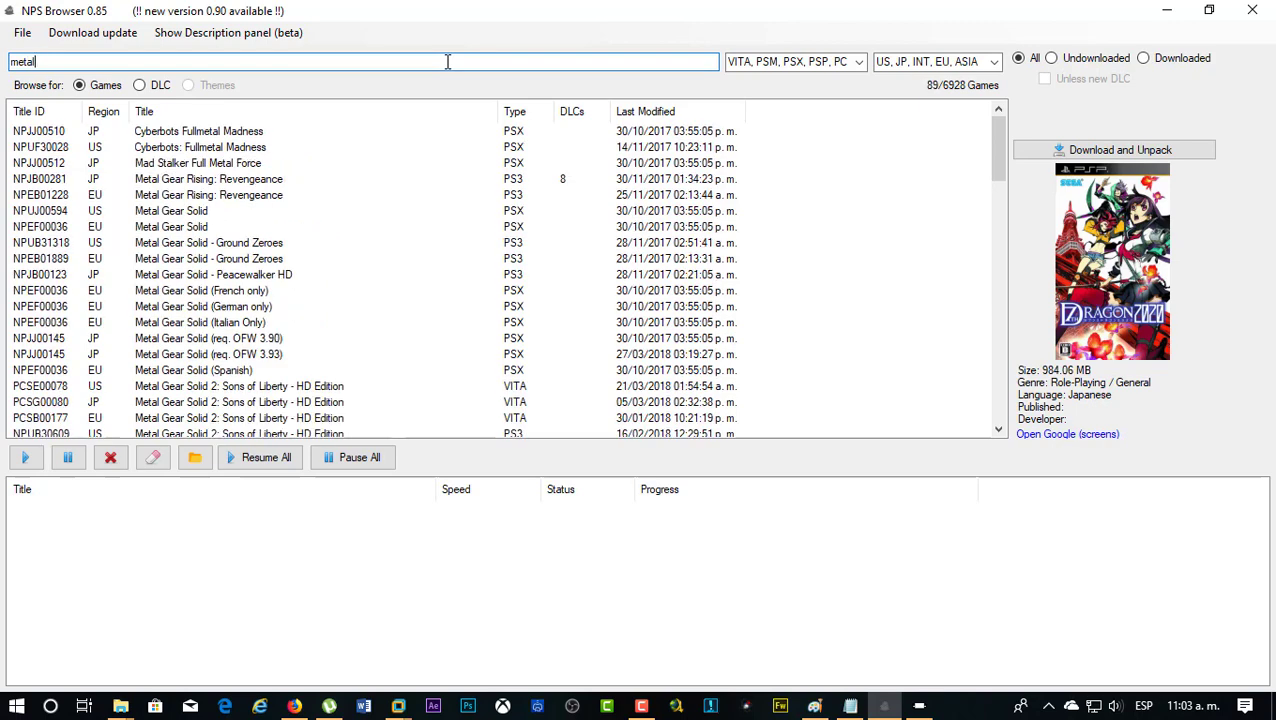
text( ge)
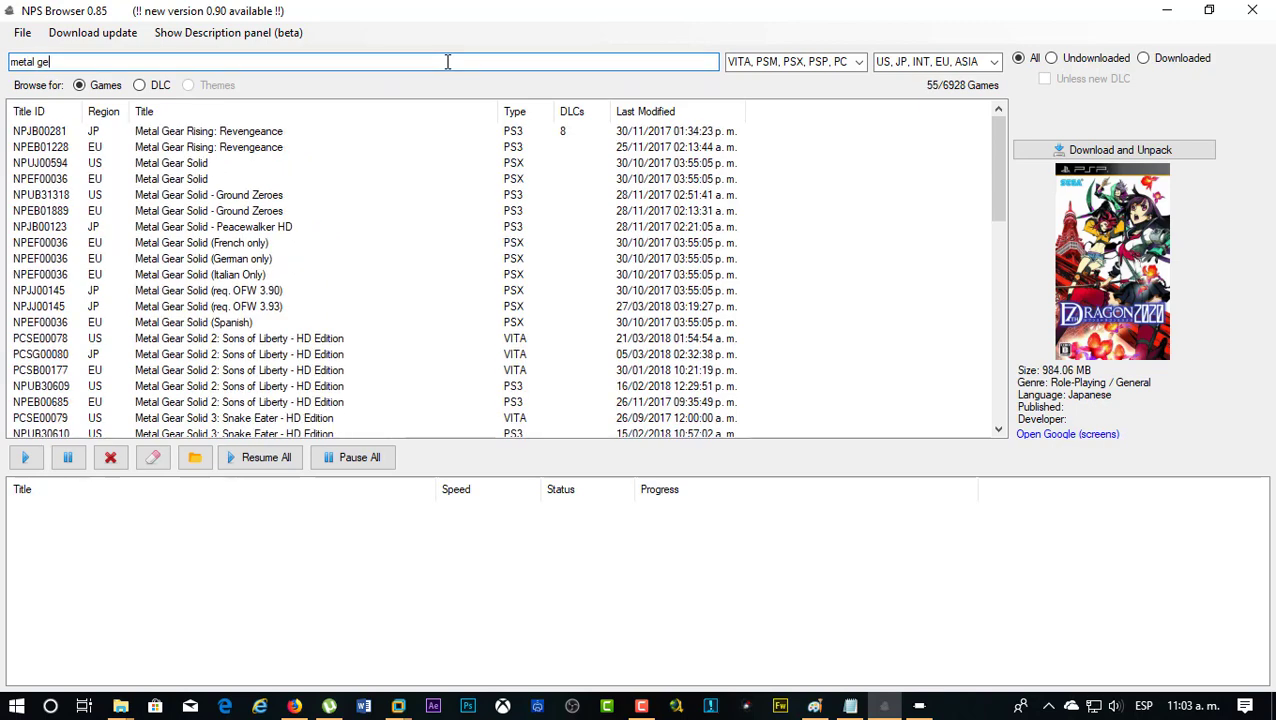
text(ar solid)
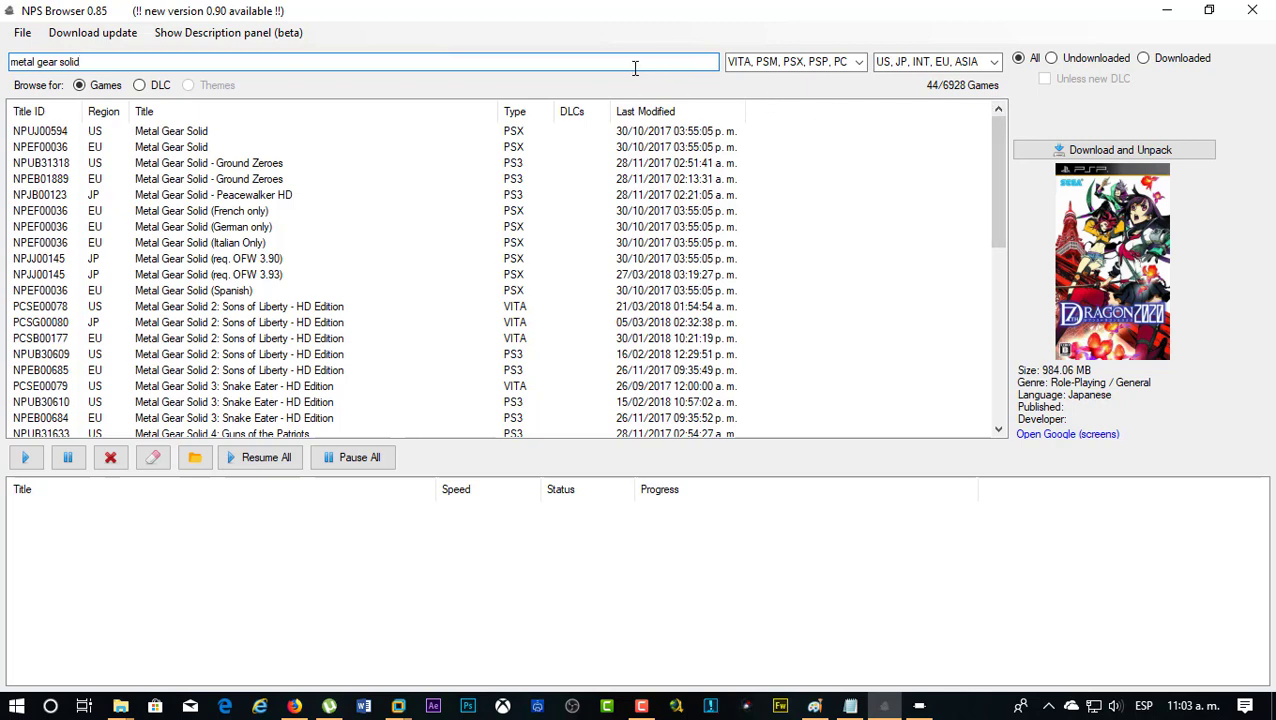
Download and unpack the EU PSX releases of Metal Gear Solid and Metal Gear Solid (Spanish).
click(416, 136)
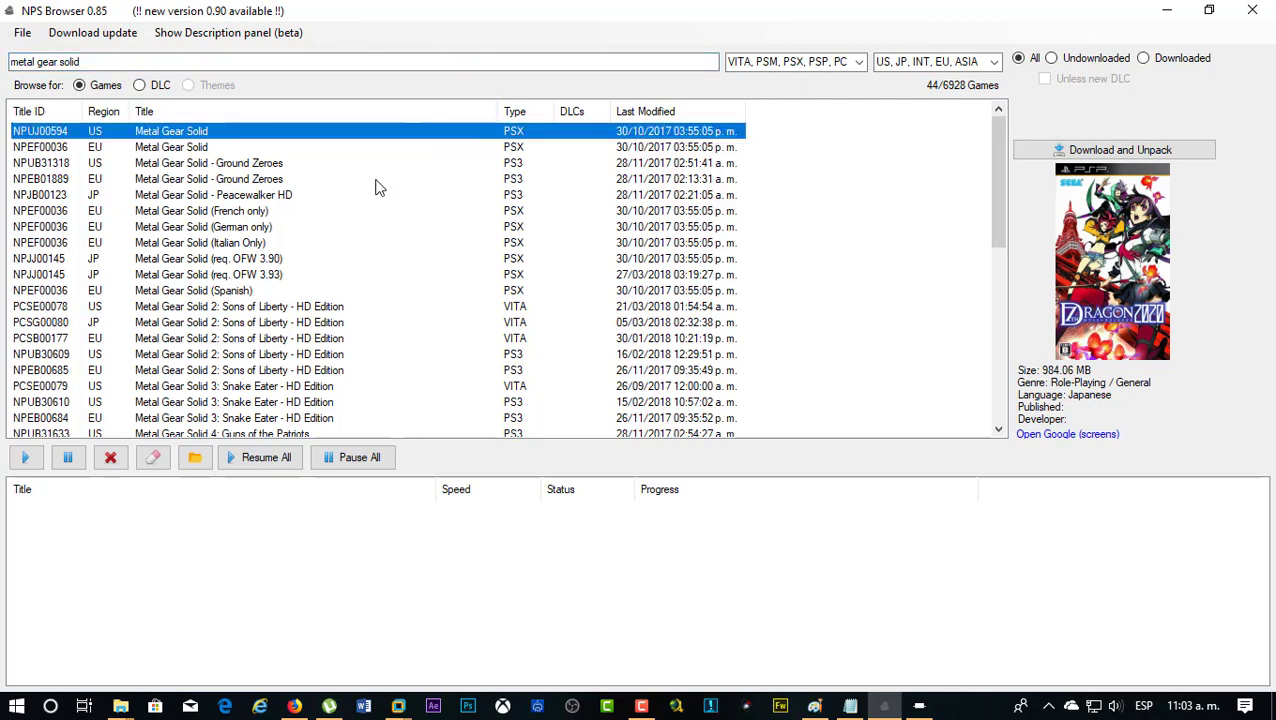
click(209, 150)
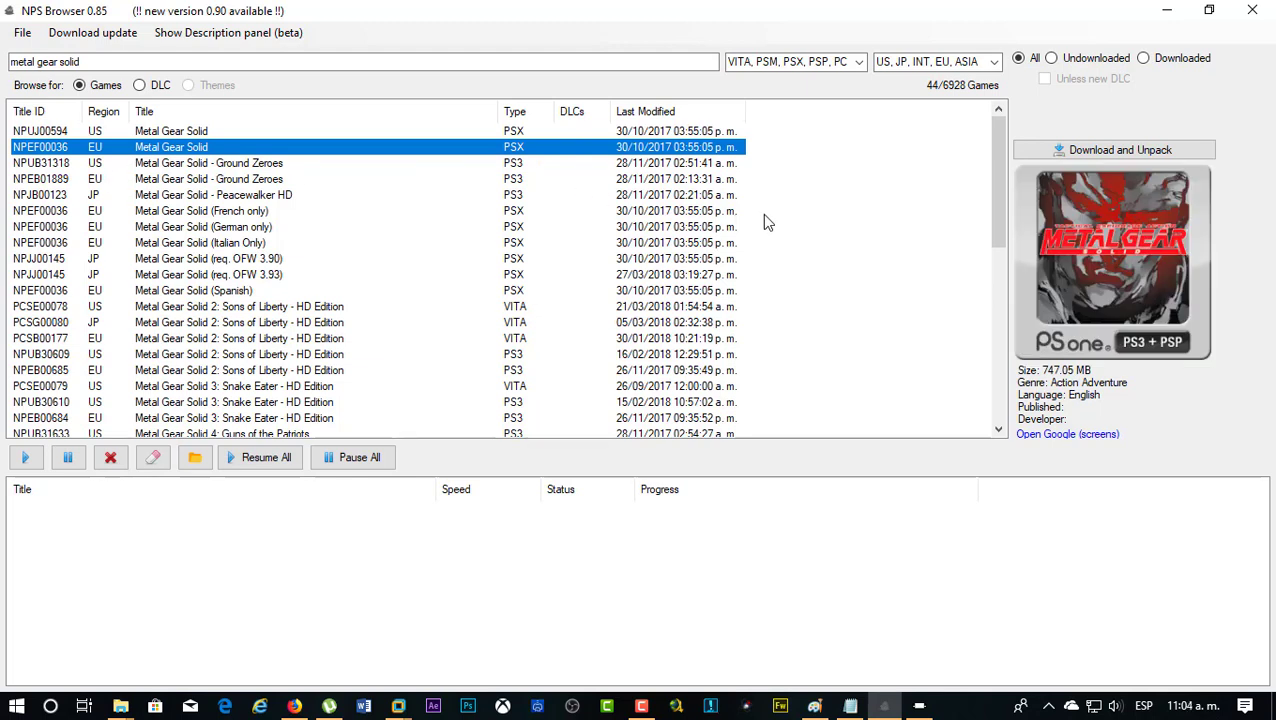
click(1100, 152)
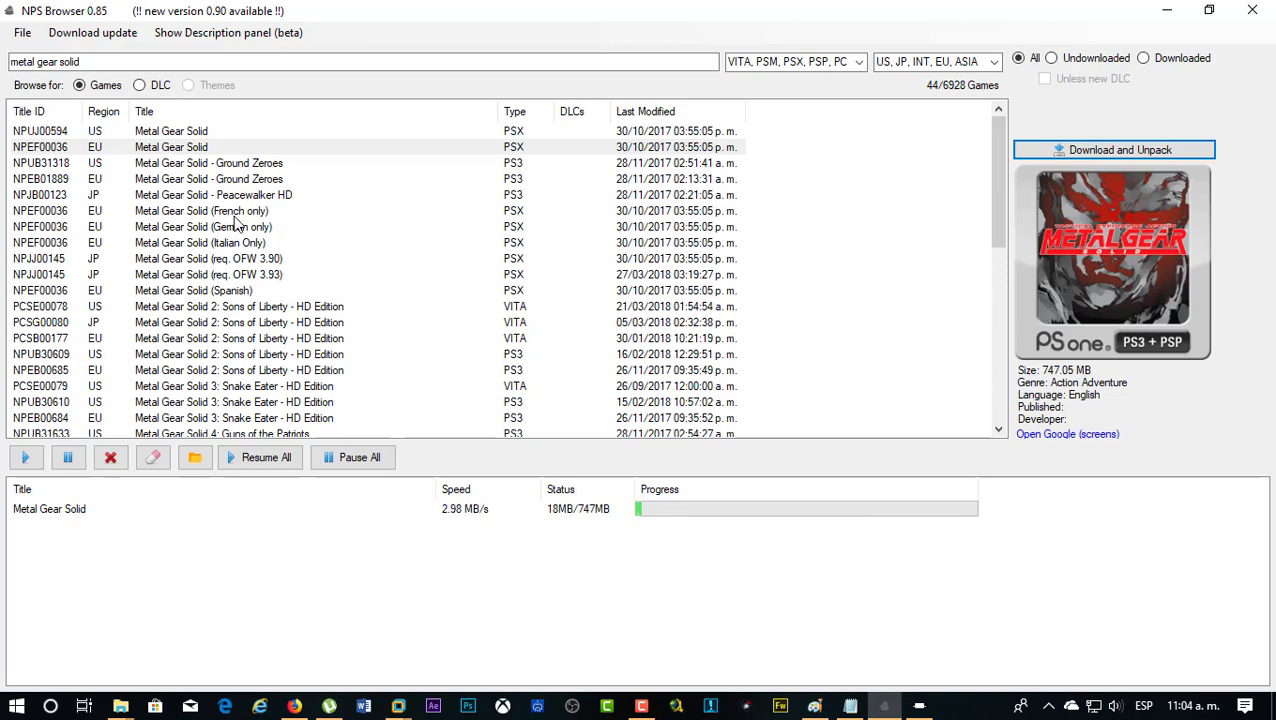
click(241, 292)
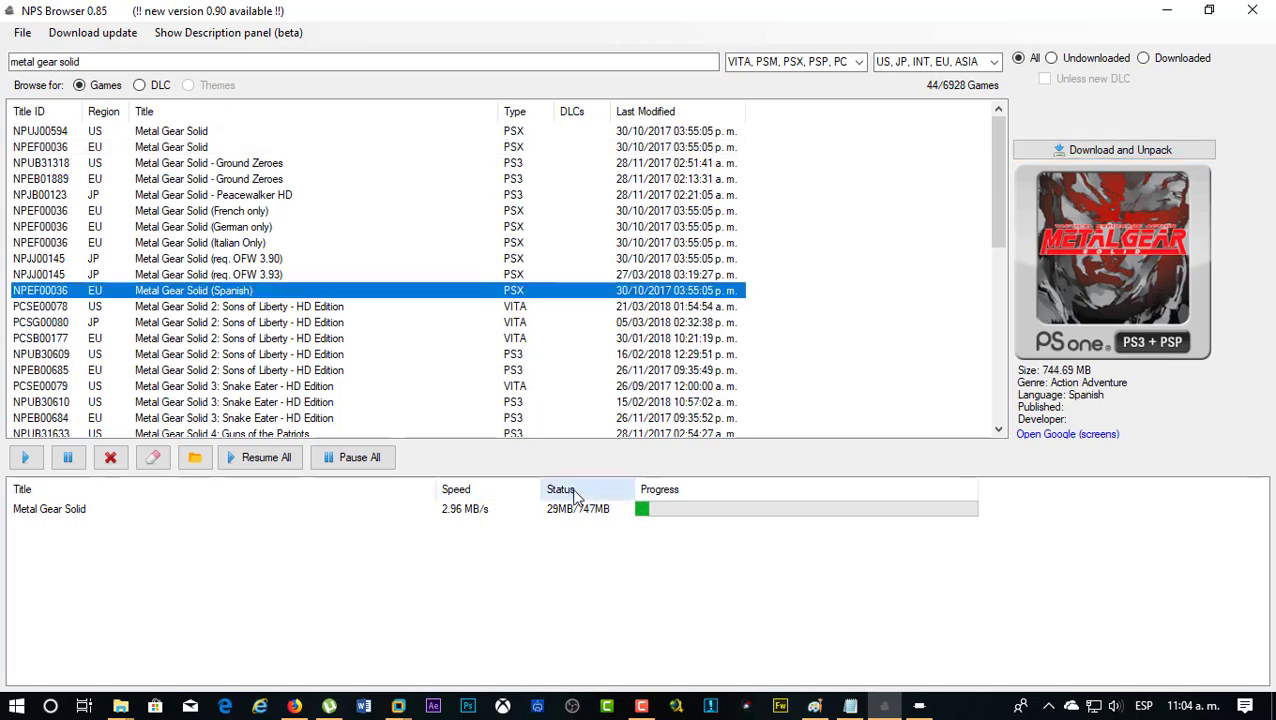
click(1062, 151)
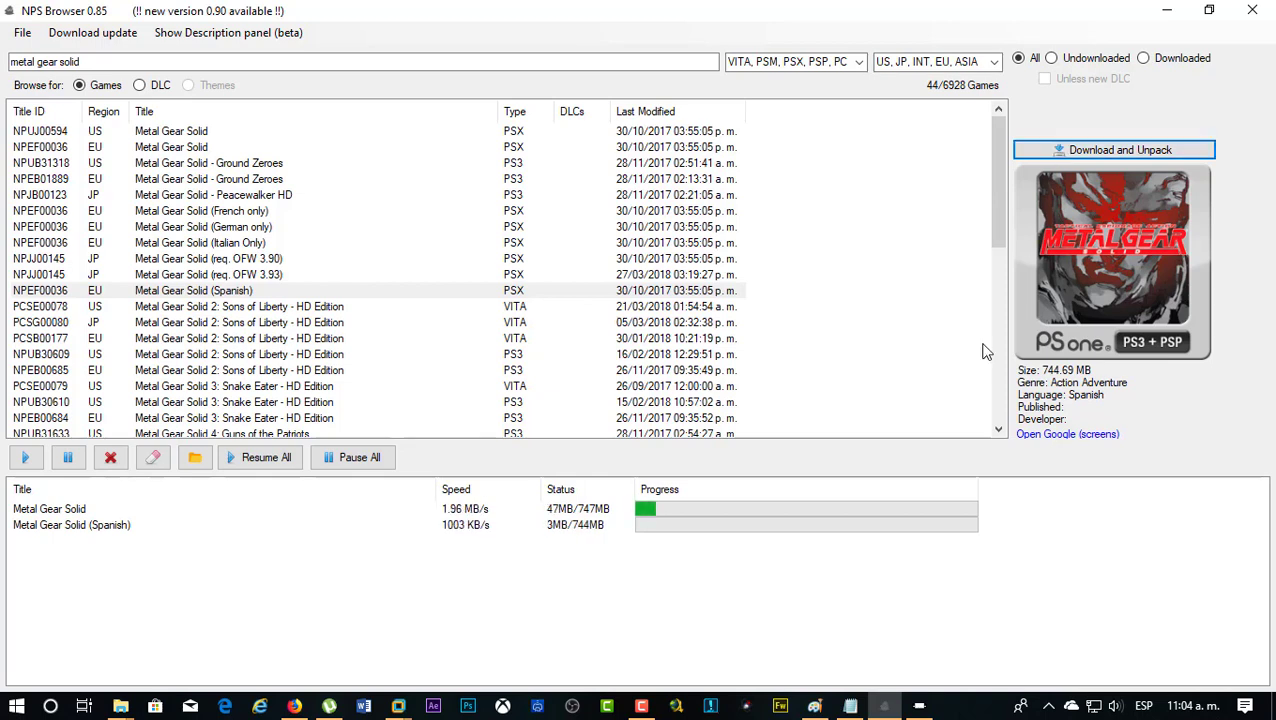
Check the progress of Qcma's database update, with NPS Browser minimized and a new File Explorer window open.
click(927, 708)
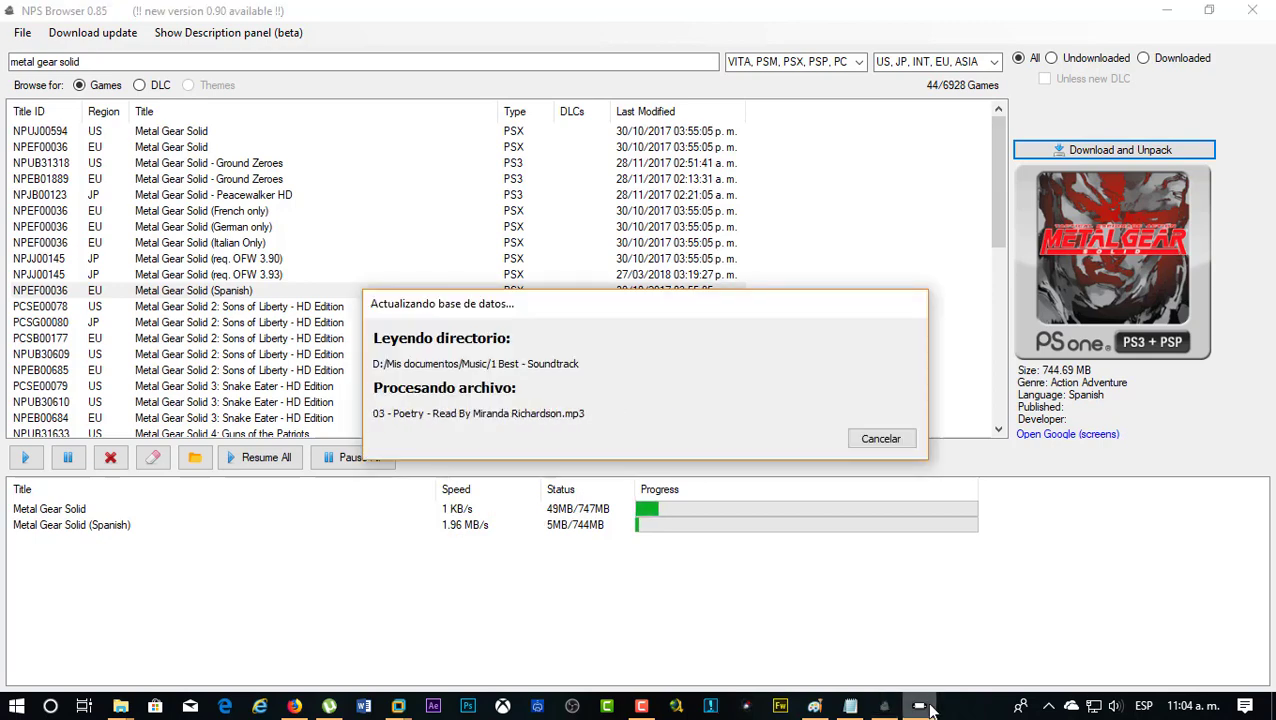
click(762, 651)
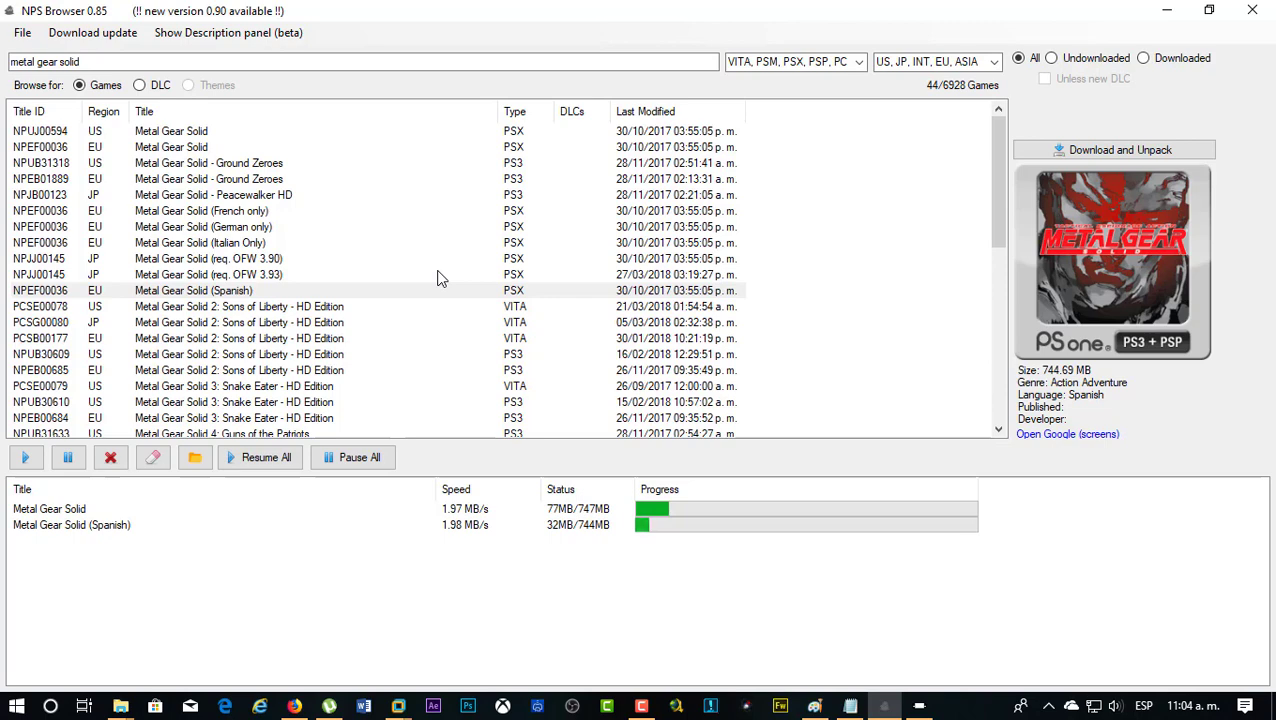
click(1180, 14)
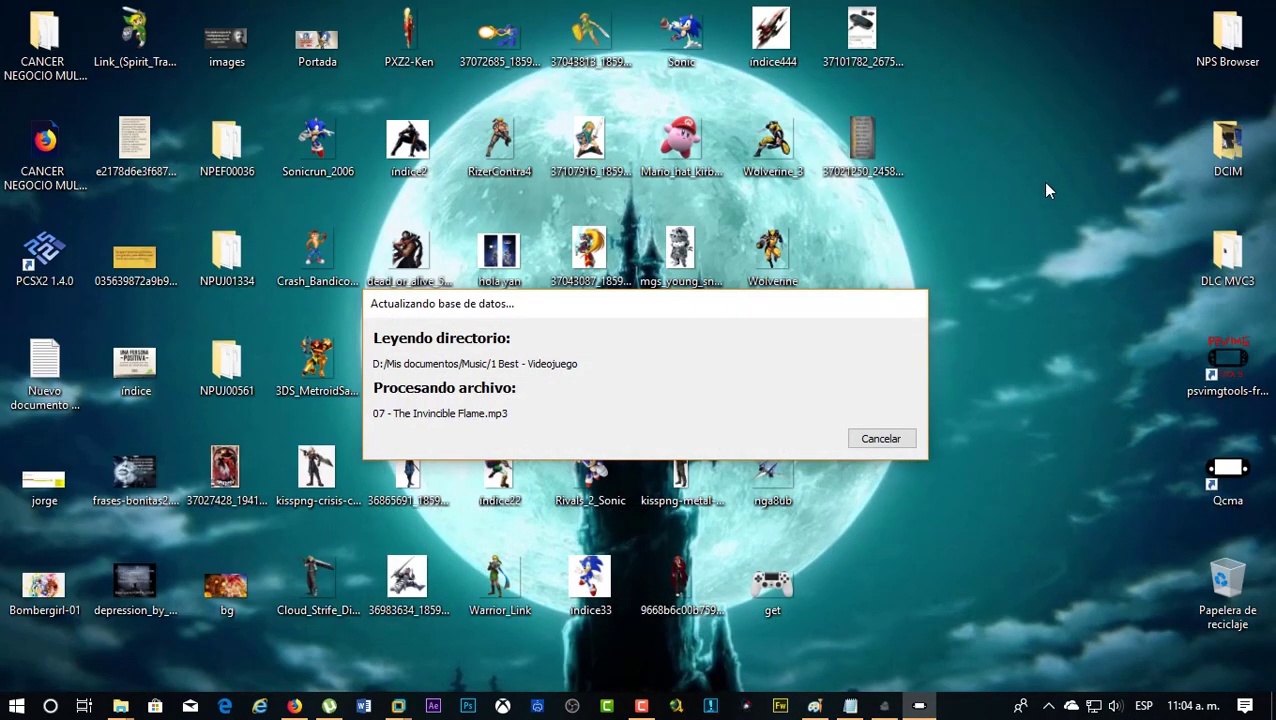
key(super+e)
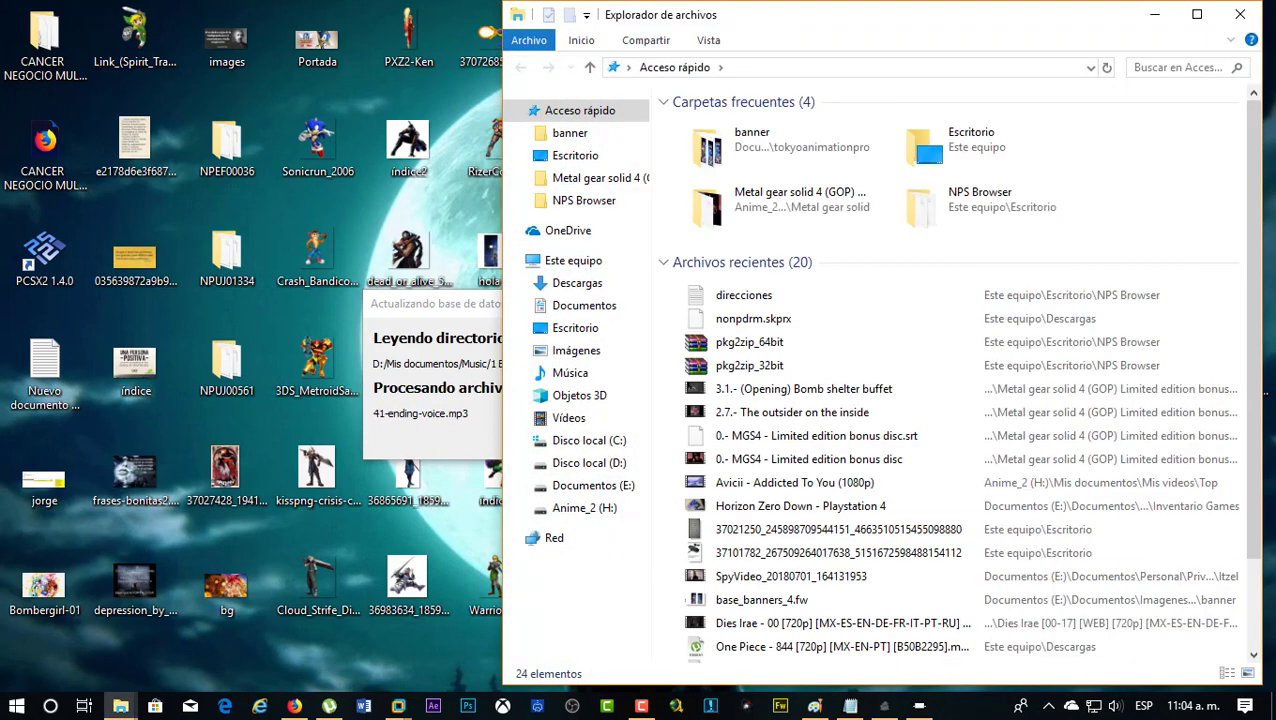
click(919, 706)
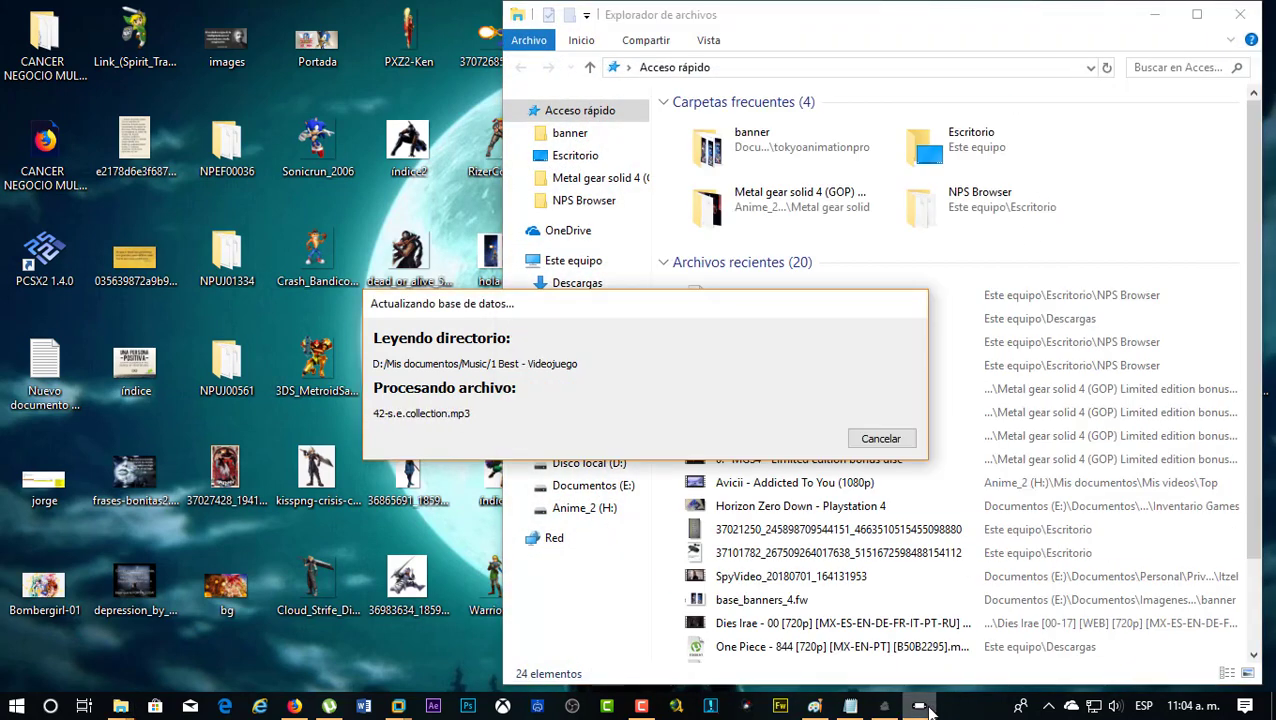
Open Qcma's settings to show the content directories.
click(1052, 706)
right_click(1077, 636)
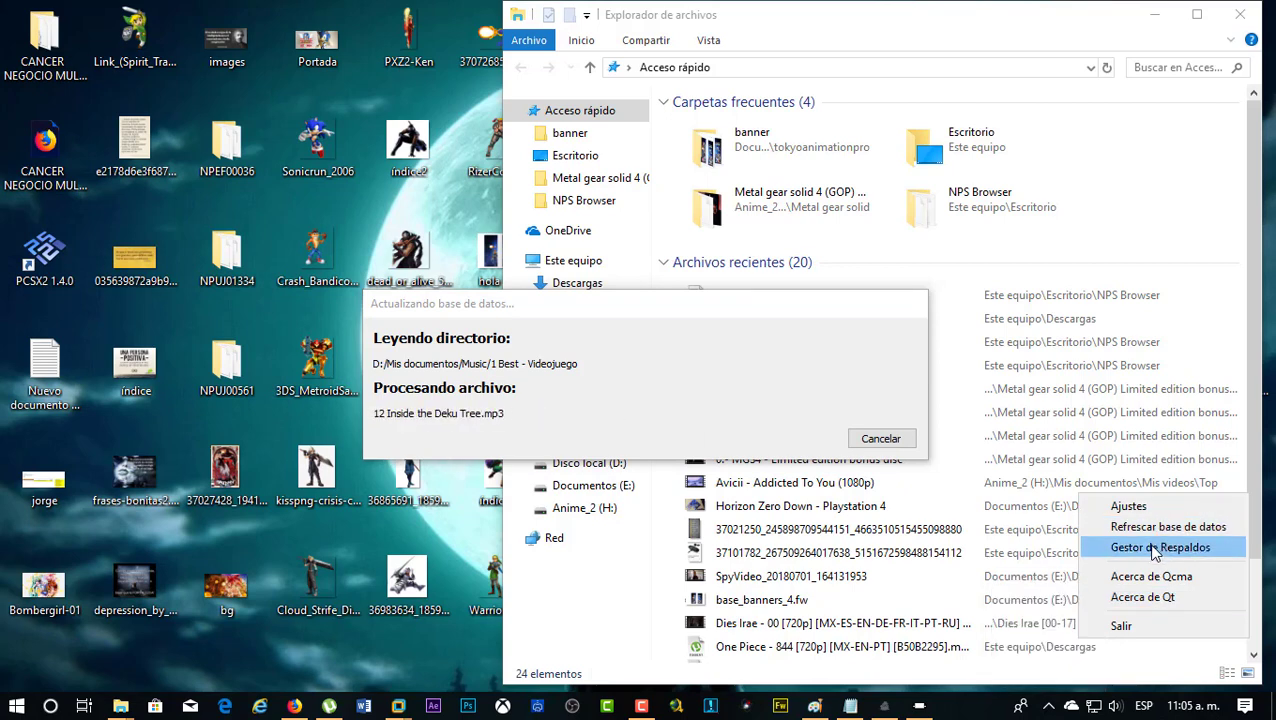
click(1140, 507)
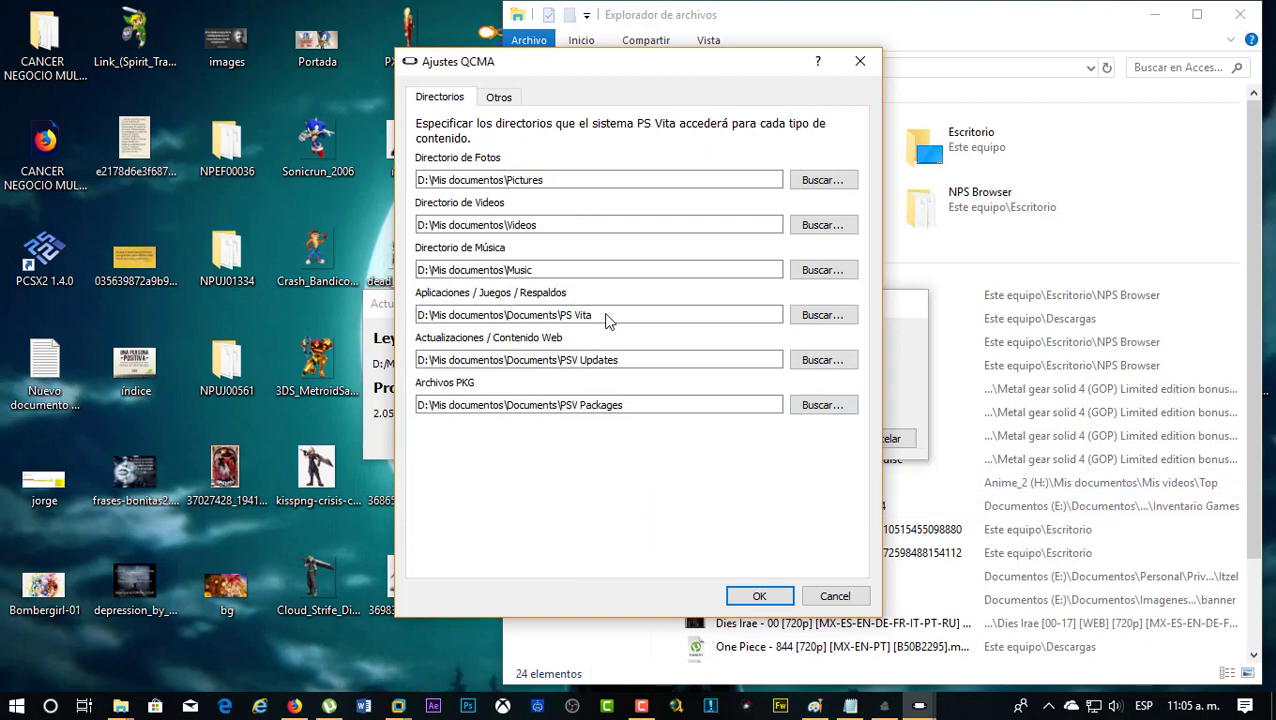
Inspect the APP folder and its account subfolder inside the PS Vita applications/games/backups directory, and leave the settings without saving.
click(815, 318)
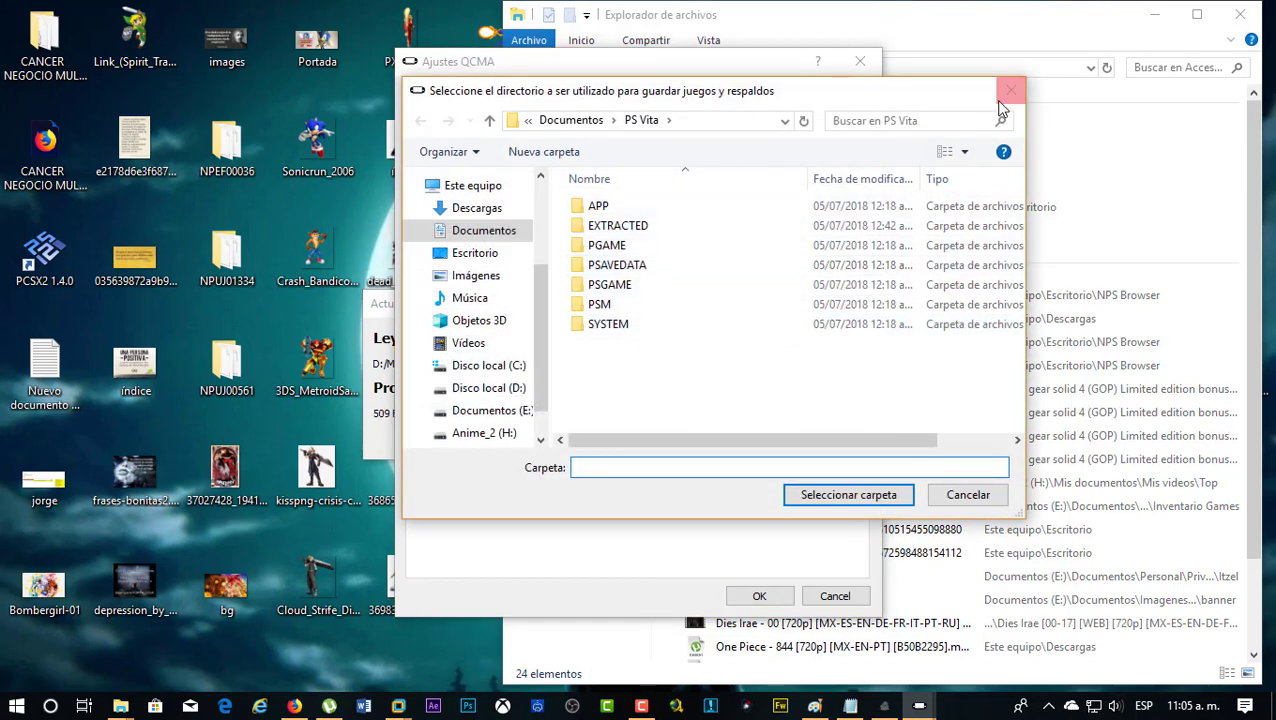
double_click(598, 205)
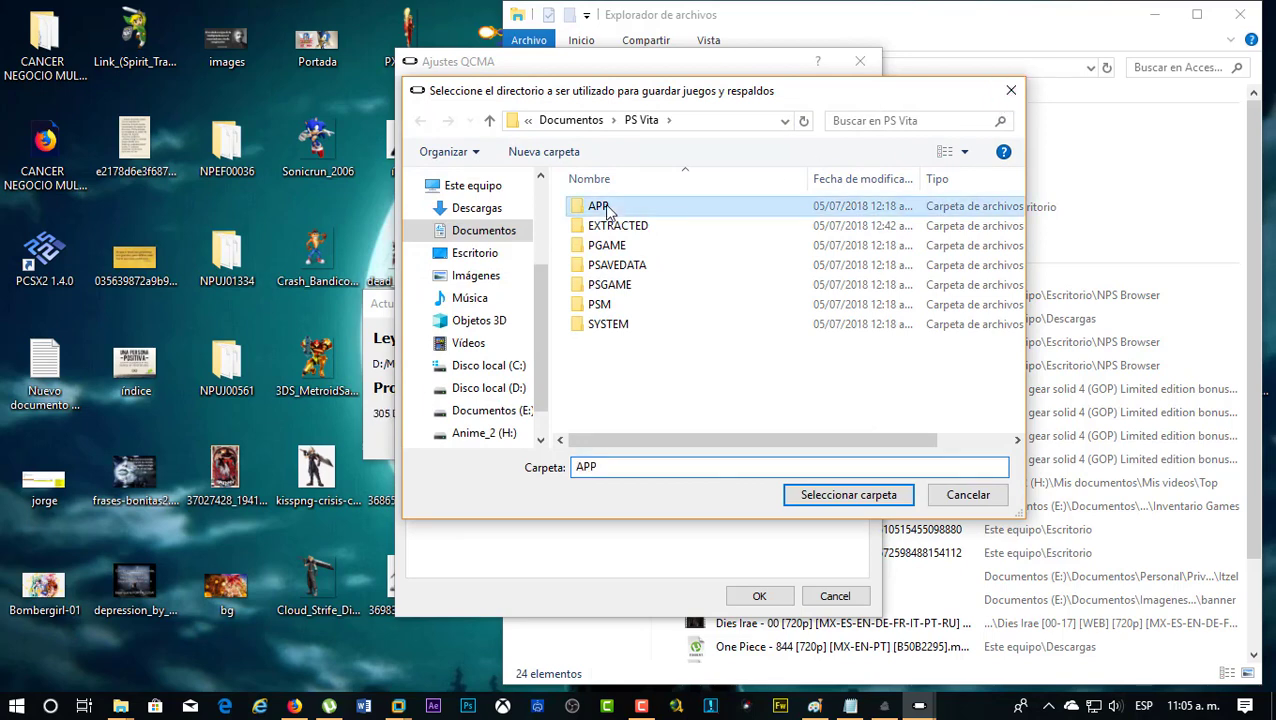
double_click(675, 210)
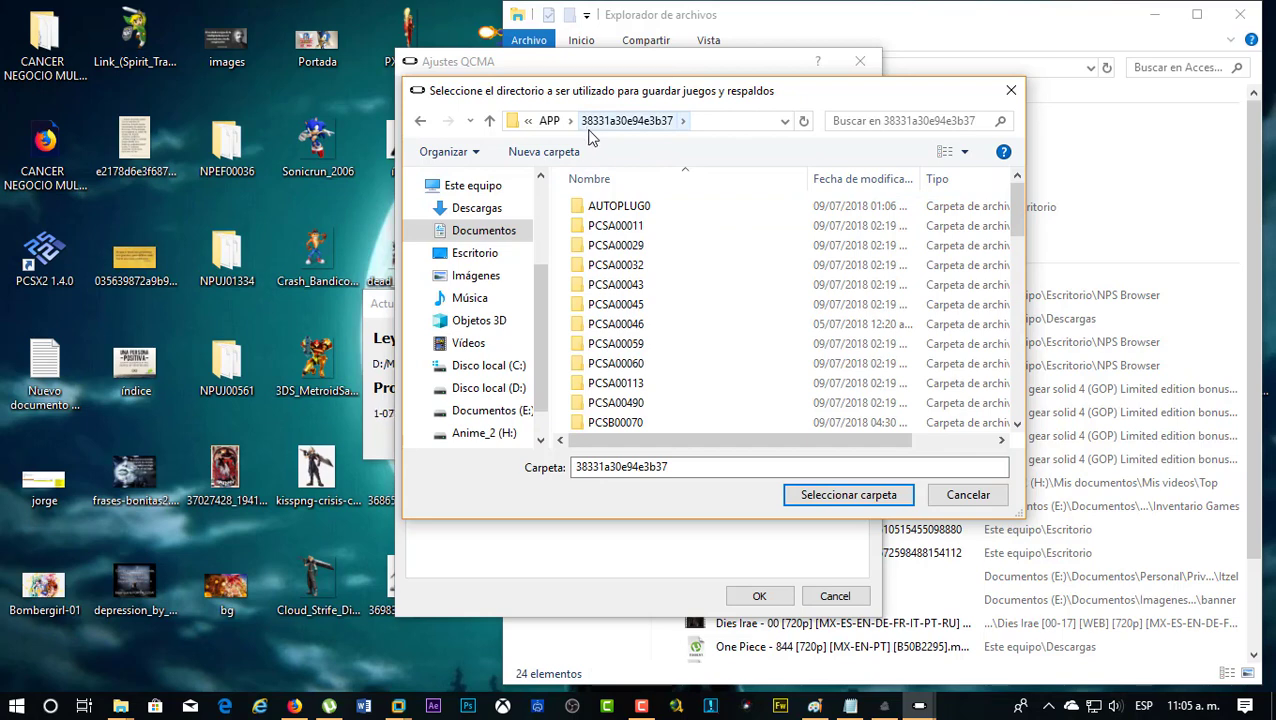
click(490, 121)
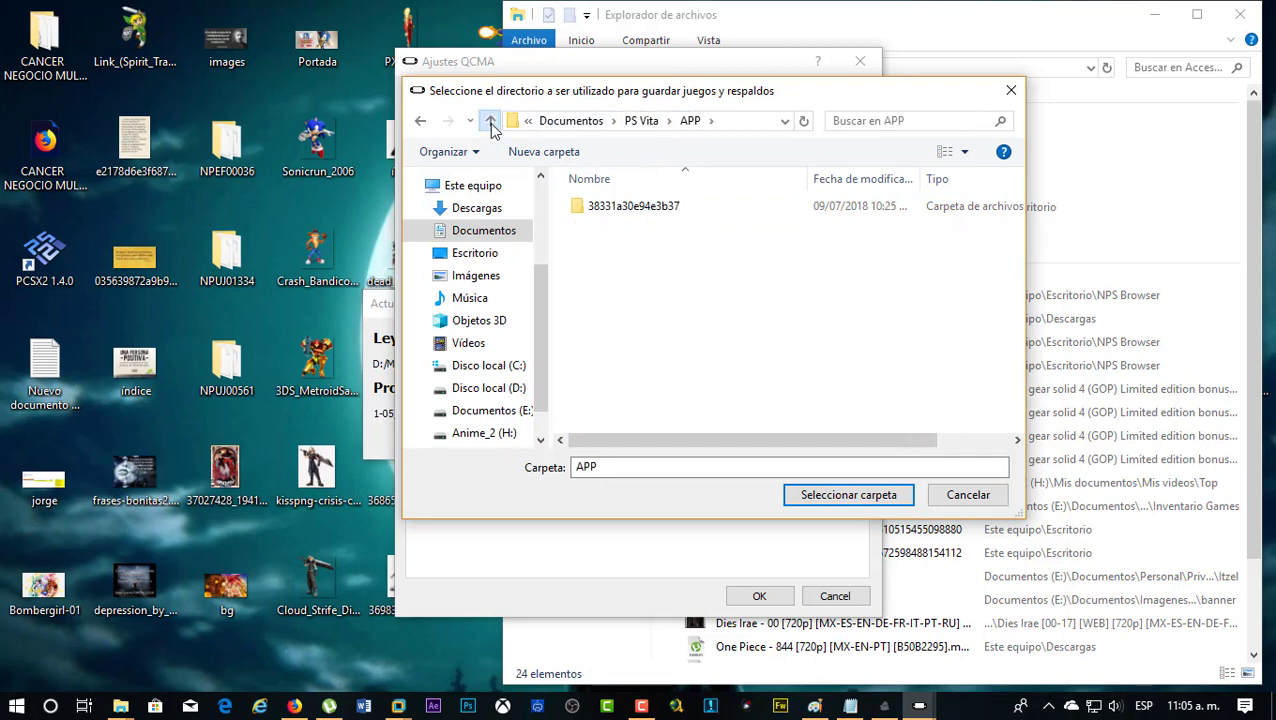
click(490, 121)
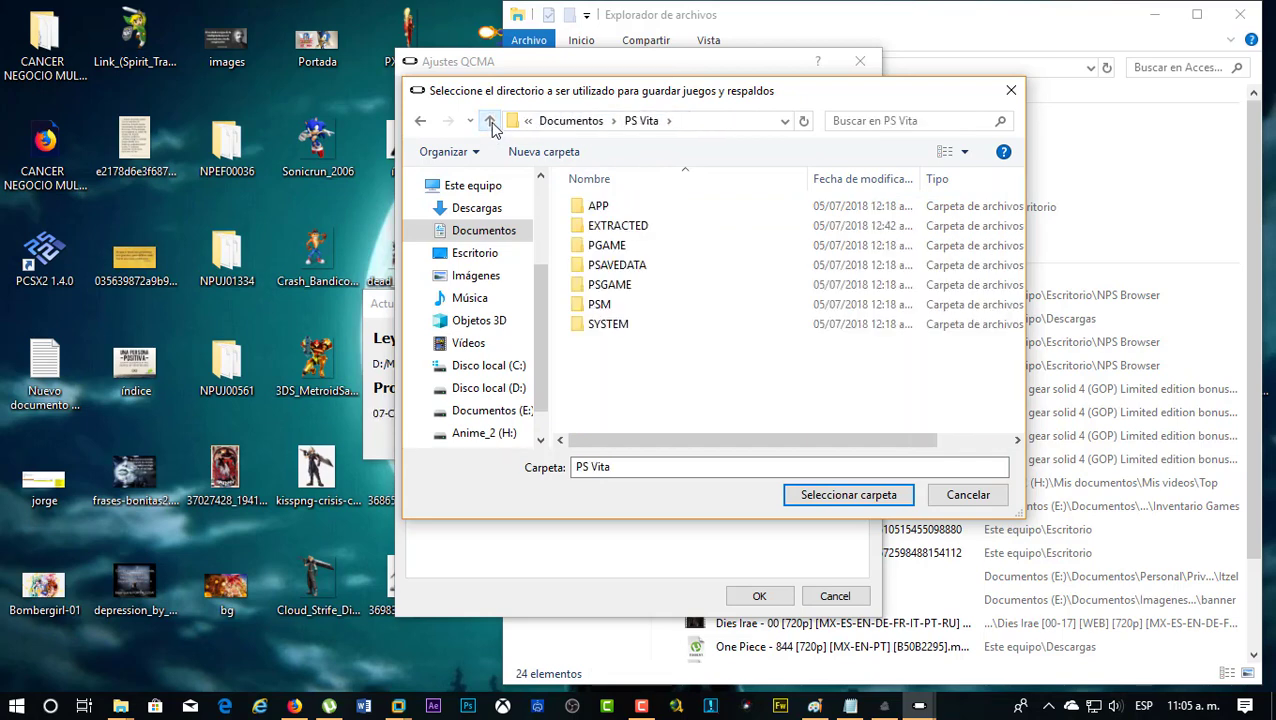
click(1011, 90)
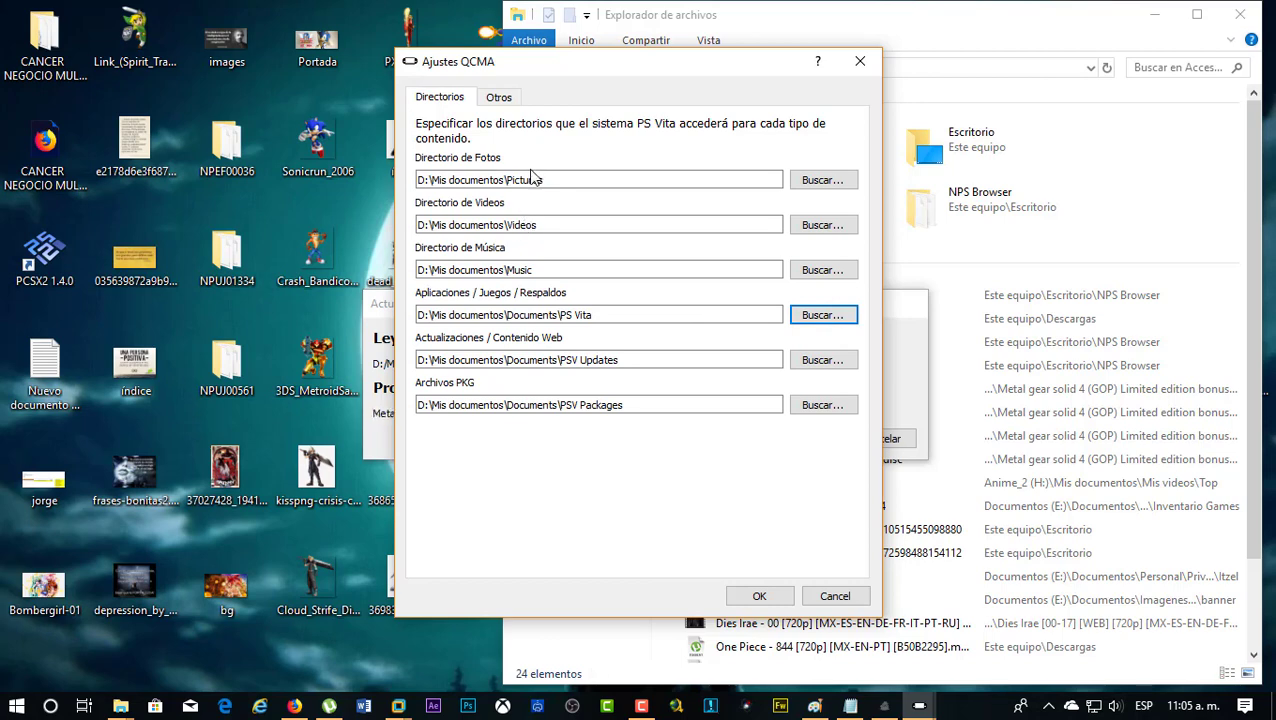
click(835, 596)
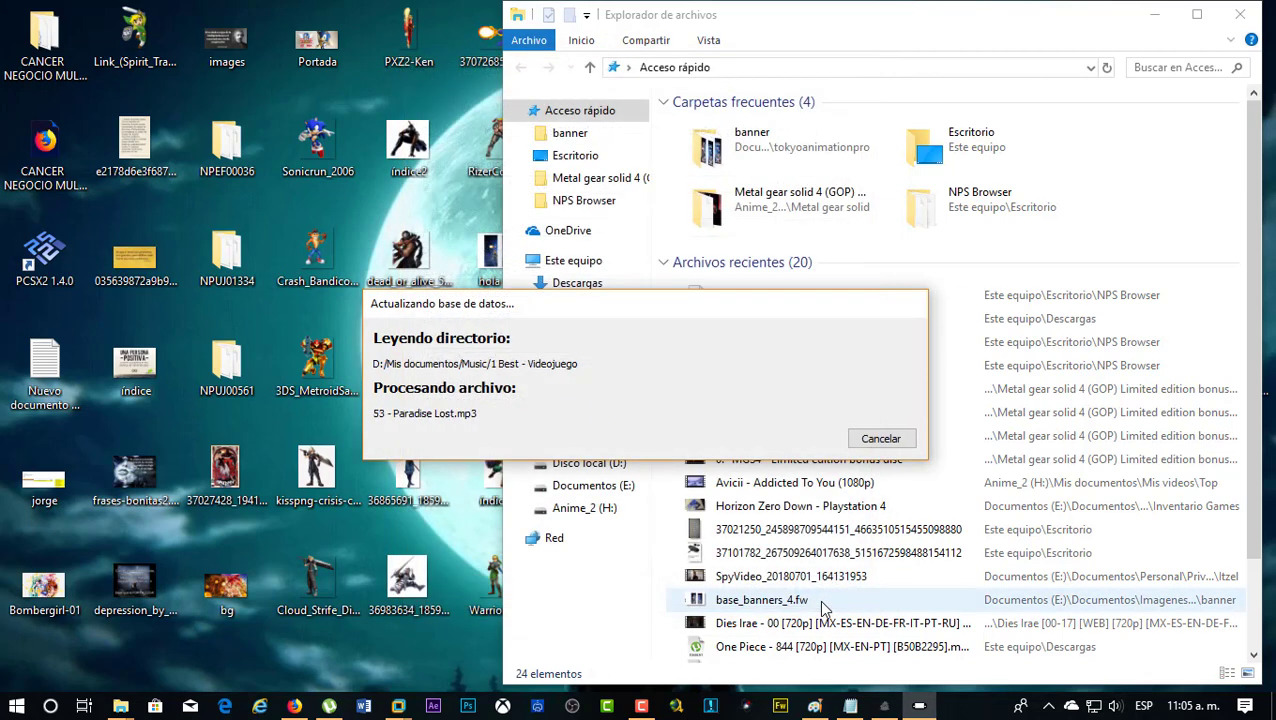
Switch to Firefox to review the download links in the NoPayStation video description, and return to NPS Browser.
click(293, 706)
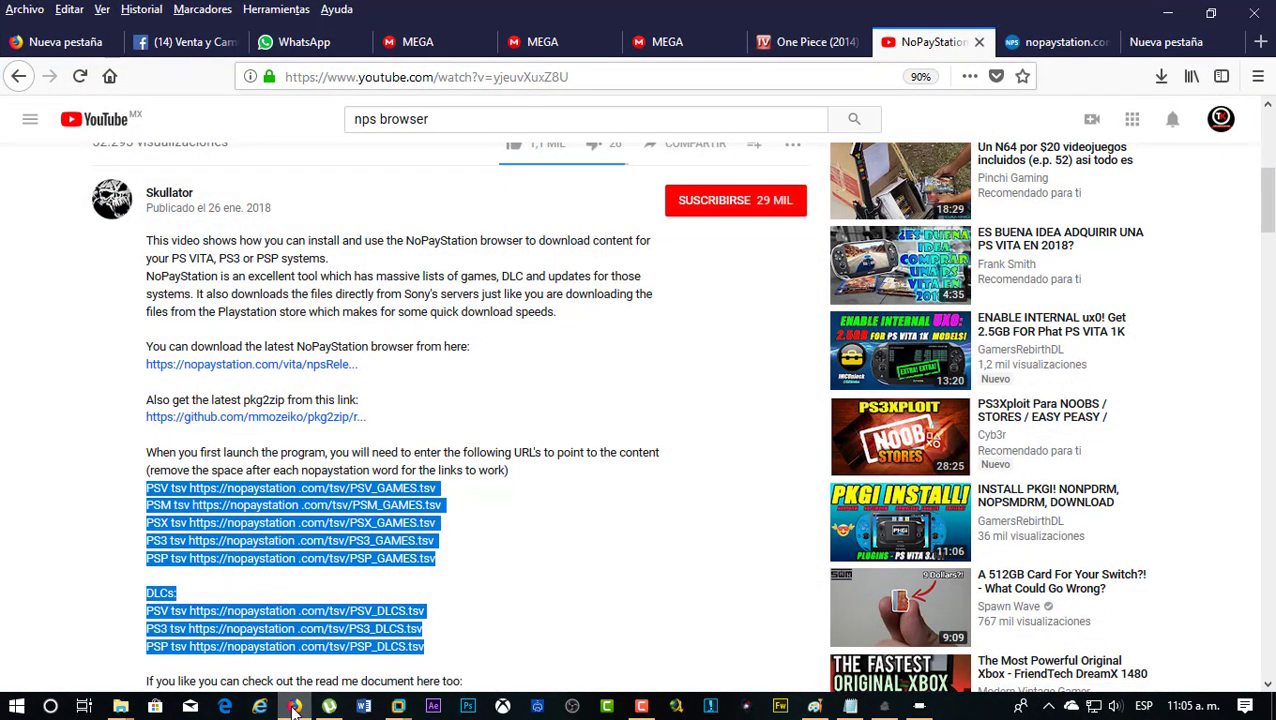
scroll(608, 458, up, 5)
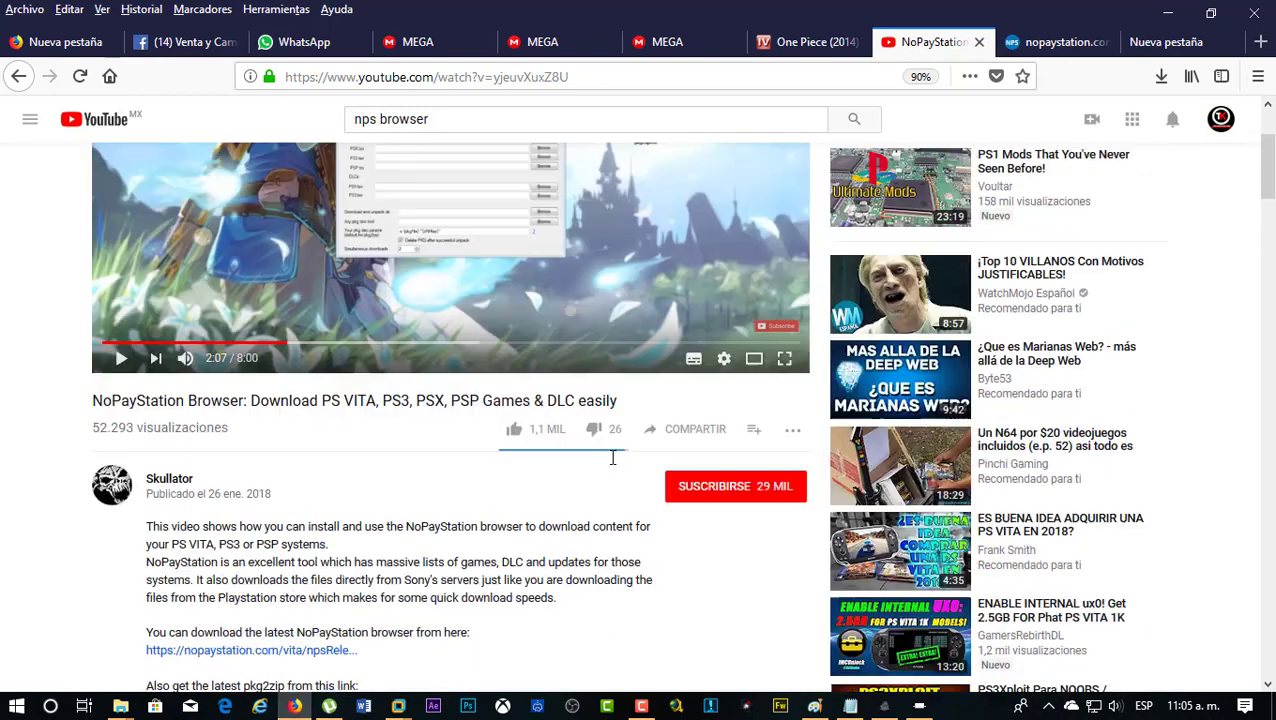
scroll(612, 458, down, 3)
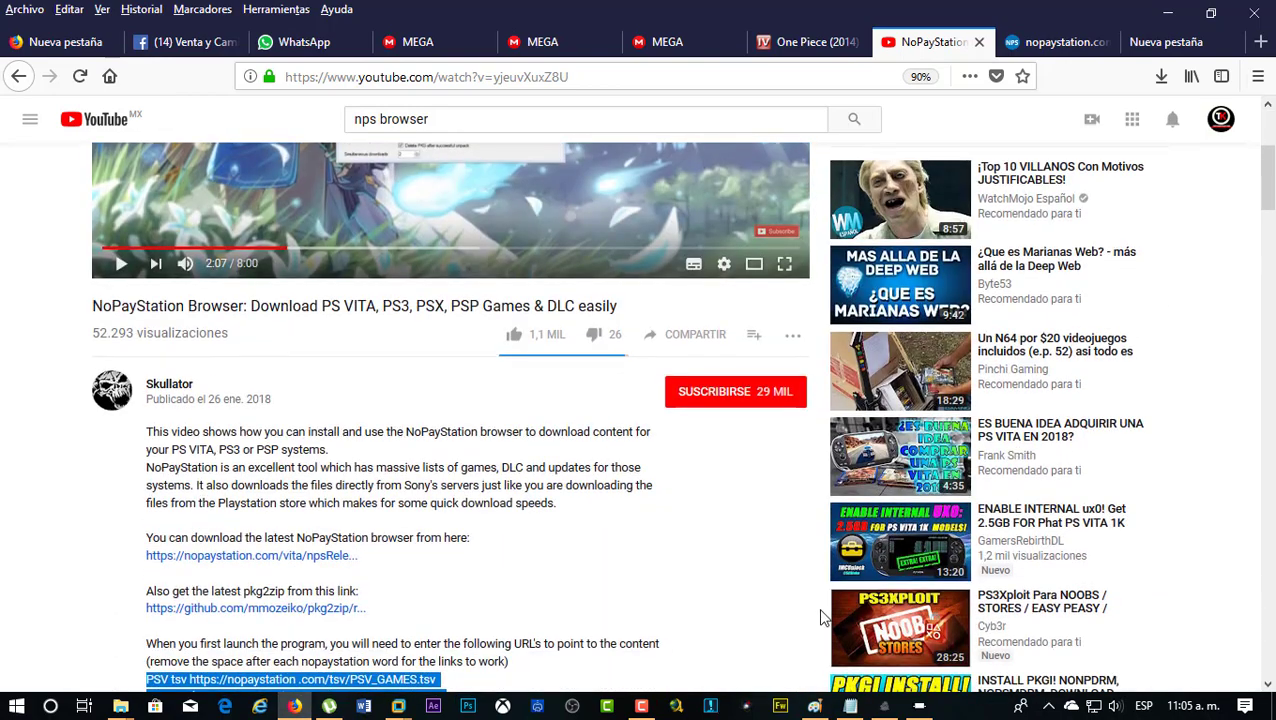
click(899, 712)
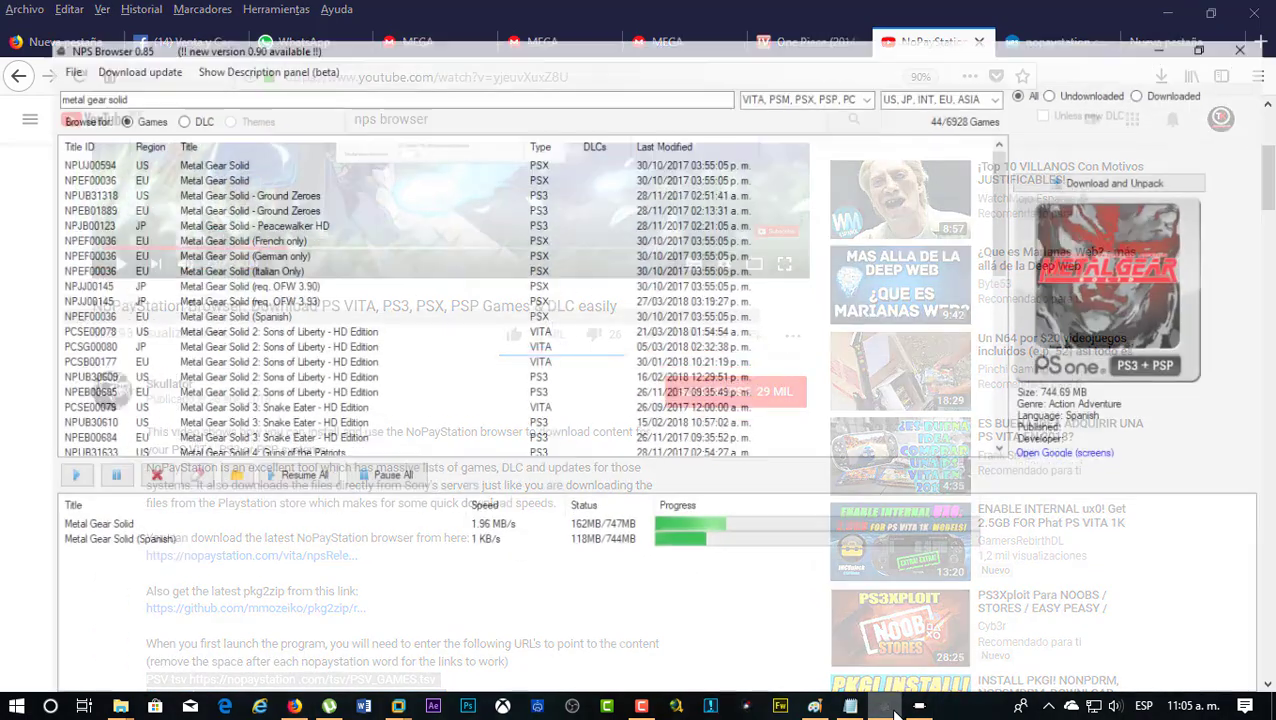